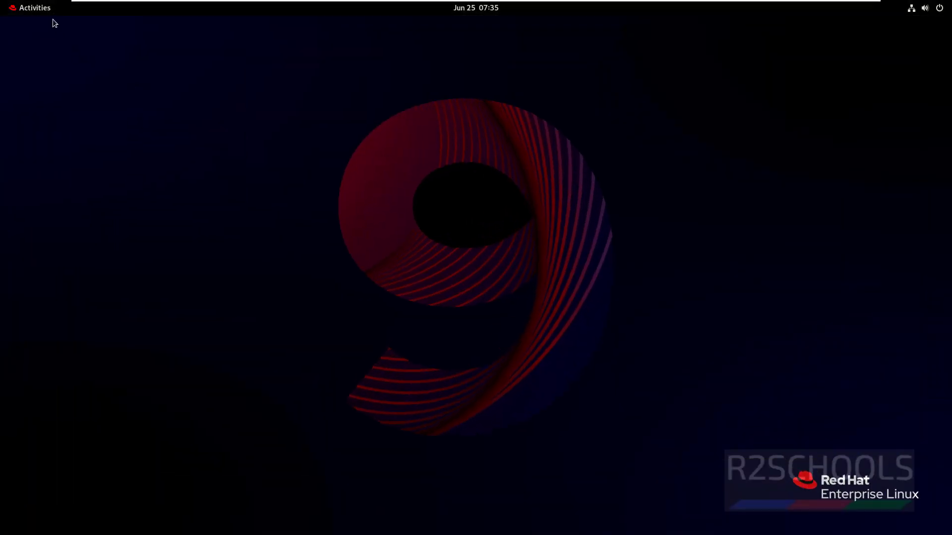
# Step: Launch Firefox from the Activities overview and enter influxdata.com in the address bar
pyautogui.click(41, 7)
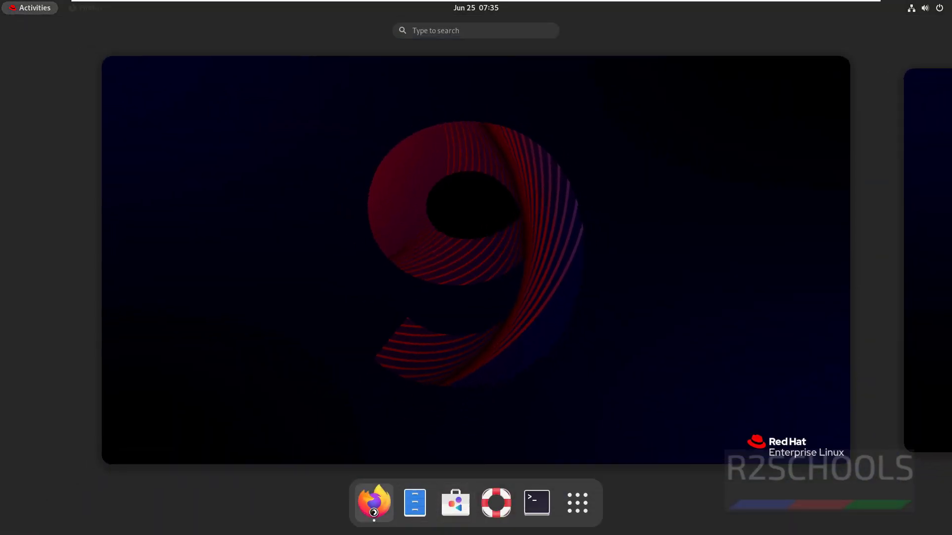
pyautogui.click(375, 503)
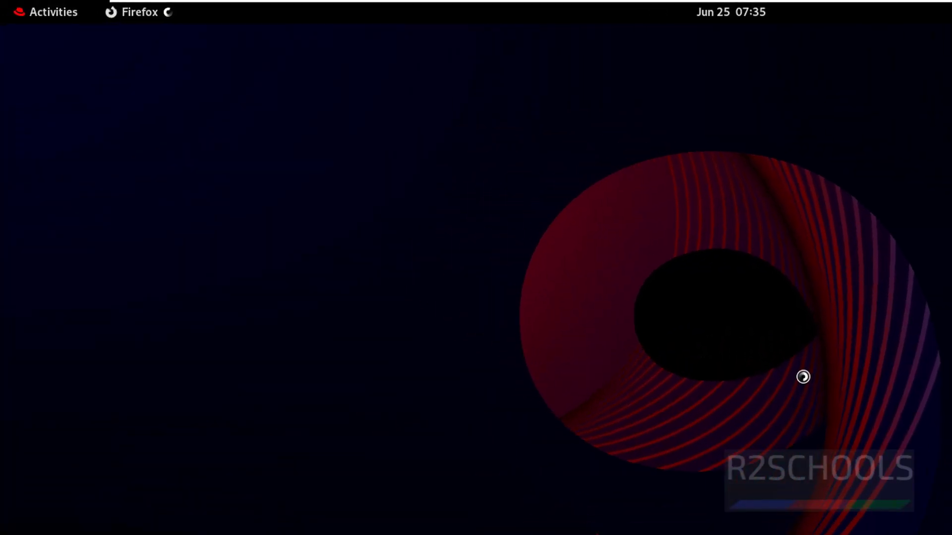
pyautogui.write('influxdata')
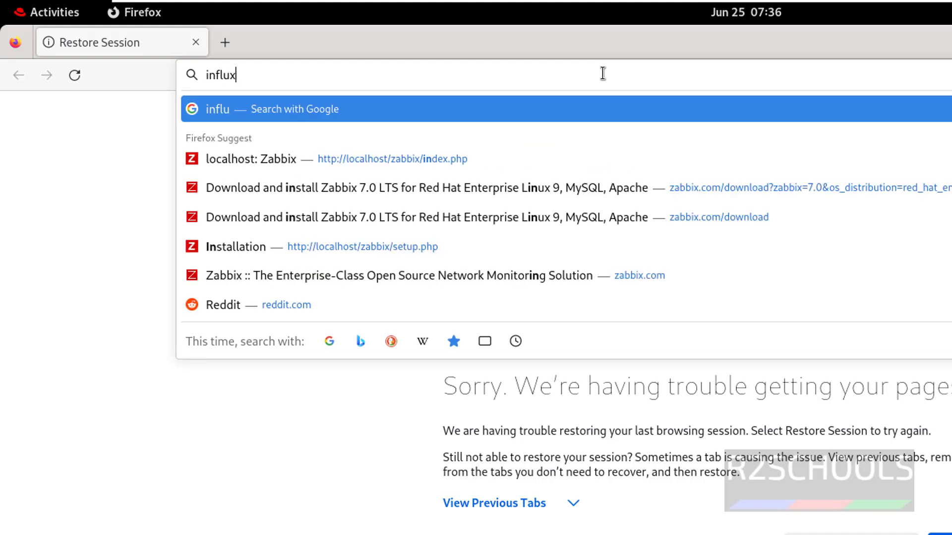
pyautogui.write('.com')
# Step: Load influxdata.com, accept all cookies, and go to Documentation under Developers
pyautogui.press('Return')
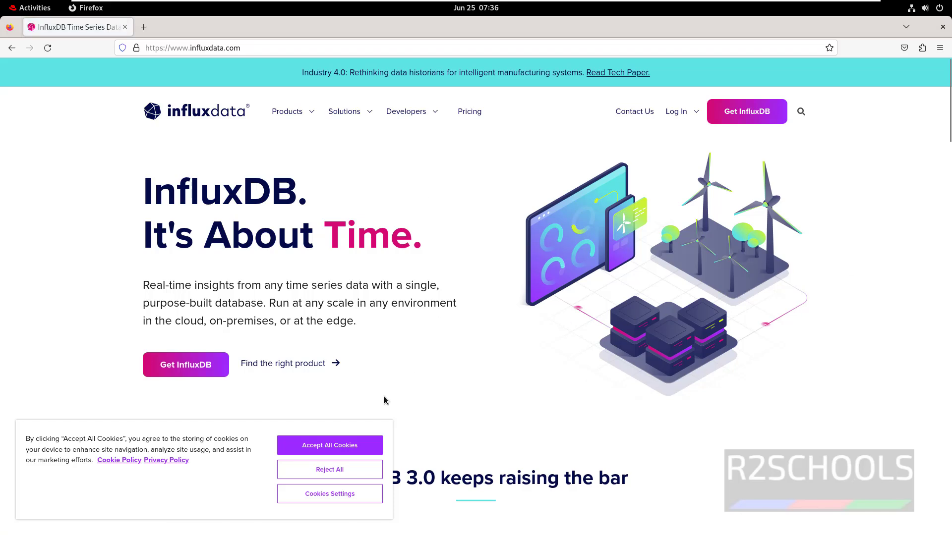
pyautogui.click(333, 452)
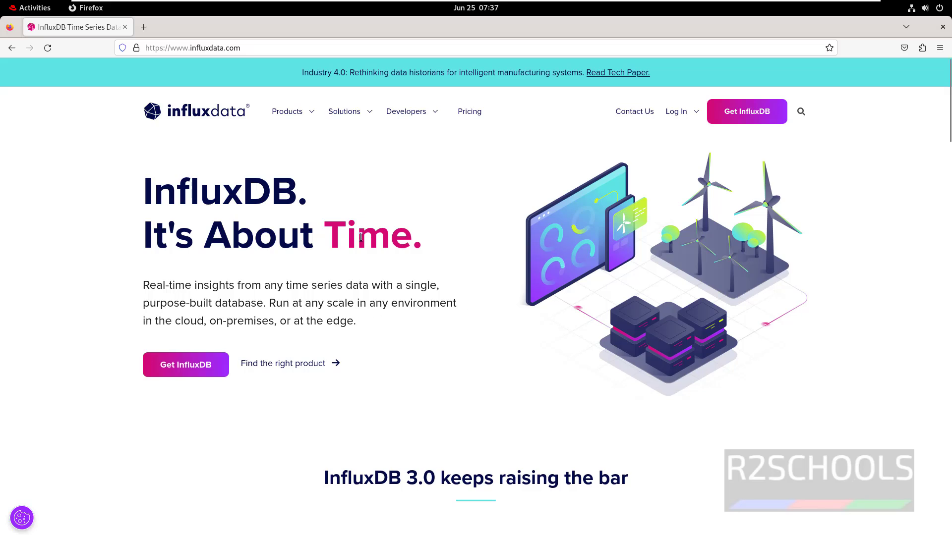
pyautogui.moveTo(411, 114)
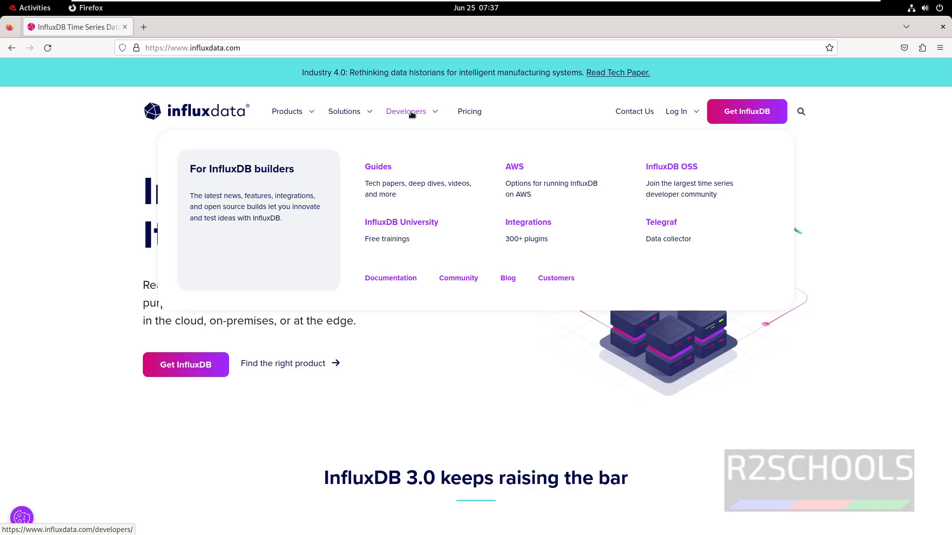
pyautogui.click(400, 283)
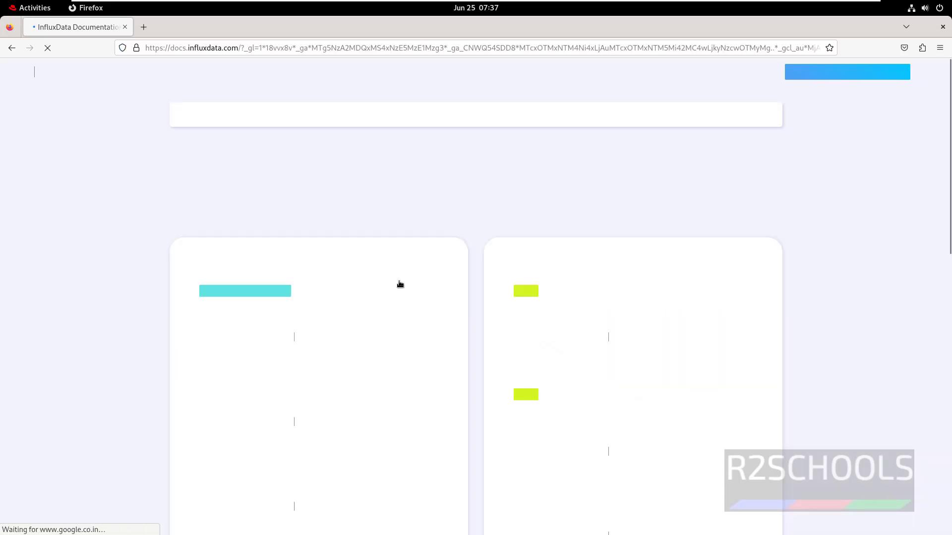
# Step: Open the InfluxDB OSS v2 Install InfluxDB page on its Linux instructions
pyautogui.scroll(-3, 386, 354)
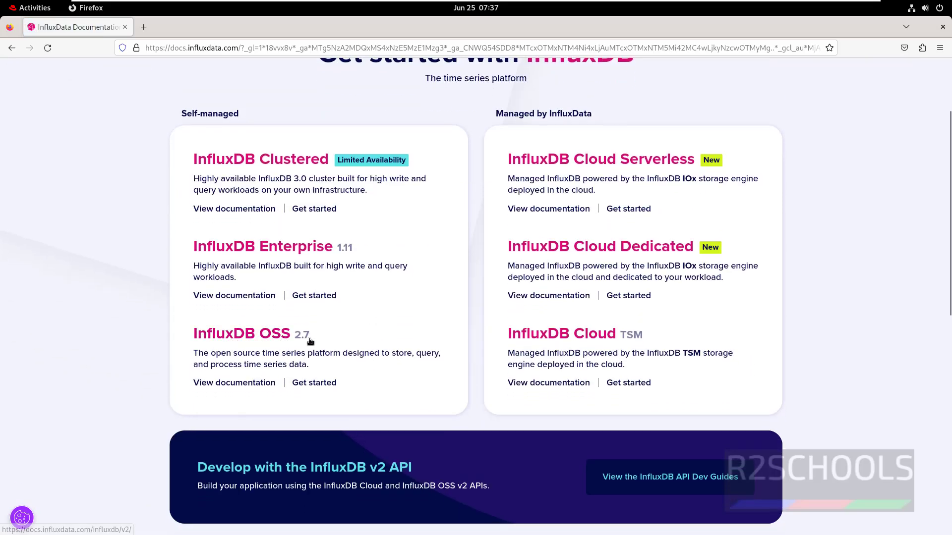
pyautogui.click(272, 341)
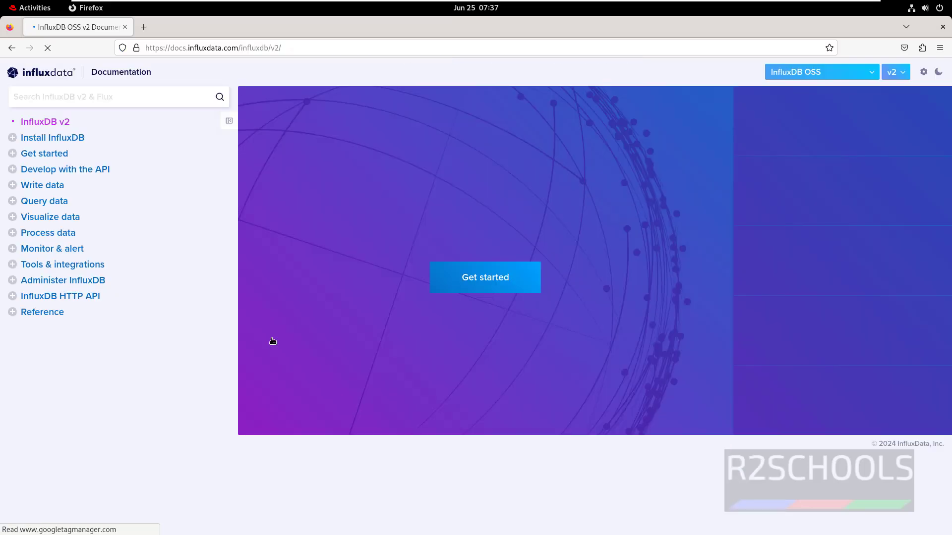
pyautogui.click(78, 143)
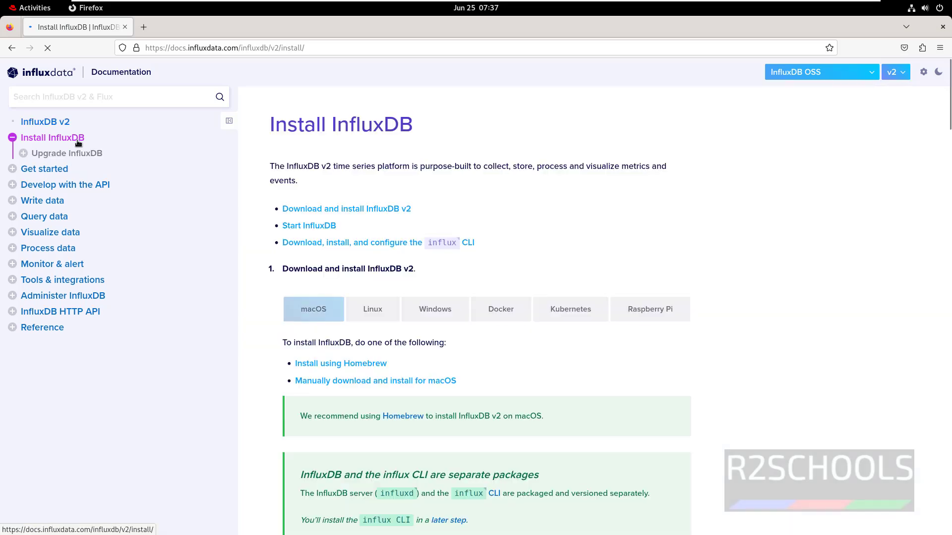
pyautogui.click(364, 310)
# Step: Select and copy the Red Hat x86-64 curl download command
pyautogui.scroll(-5, 541, 284)
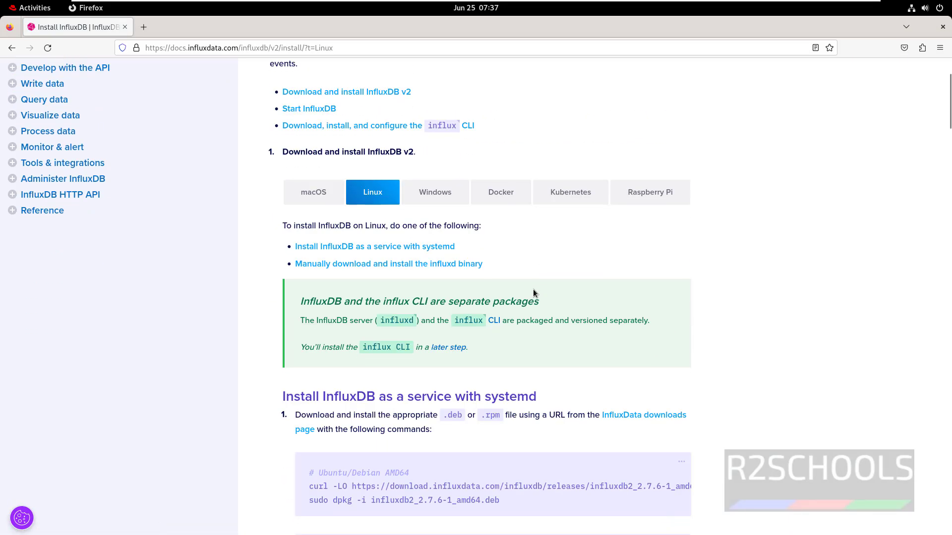
pyautogui.scroll(-3, 315, 339)
pyautogui.scroll(-2, 320, 334)
pyautogui.moveTo(309, 315); pyautogui.dragTo(594, 315)
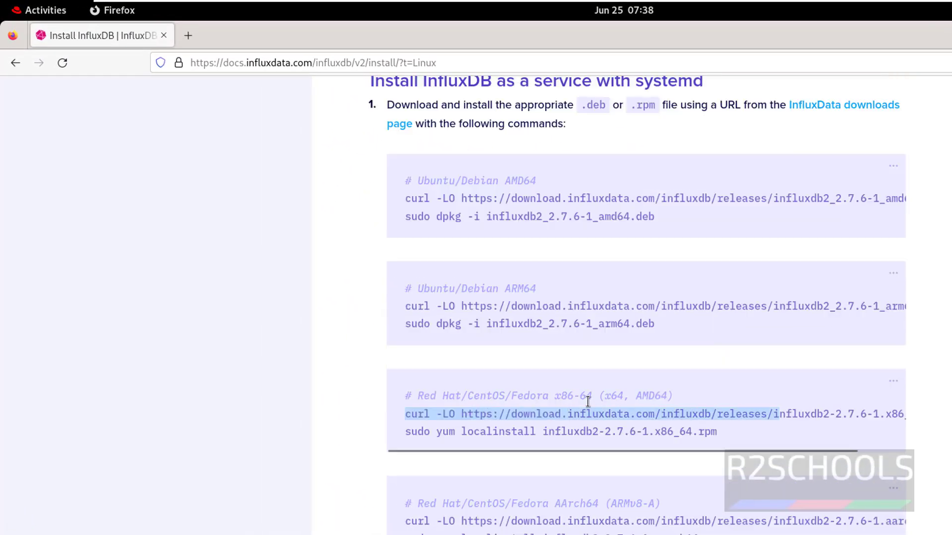
pyautogui.click(739, 408)
pyautogui.moveTo(409, 415); pyautogui.dragTo(917, 415)
pyautogui.rightClick(853, 417)
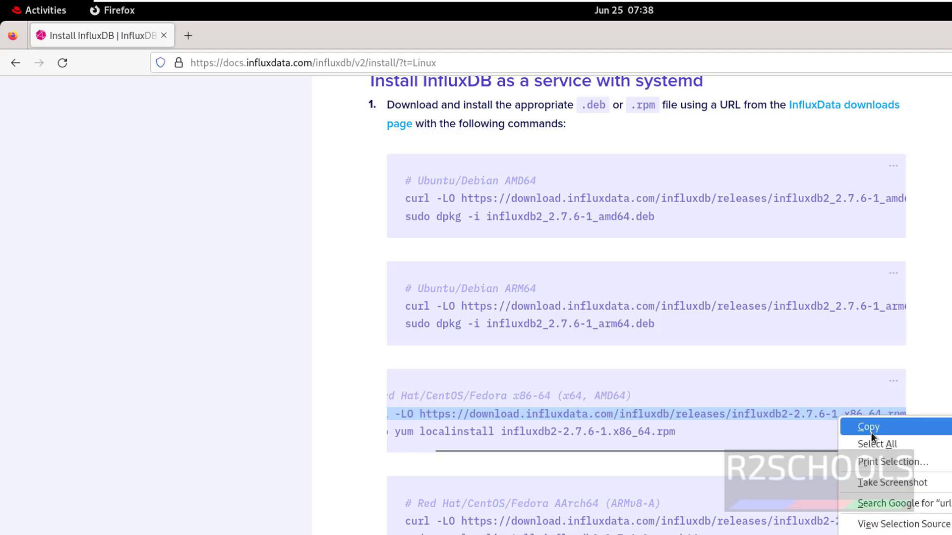
pyautogui.click(870, 430)
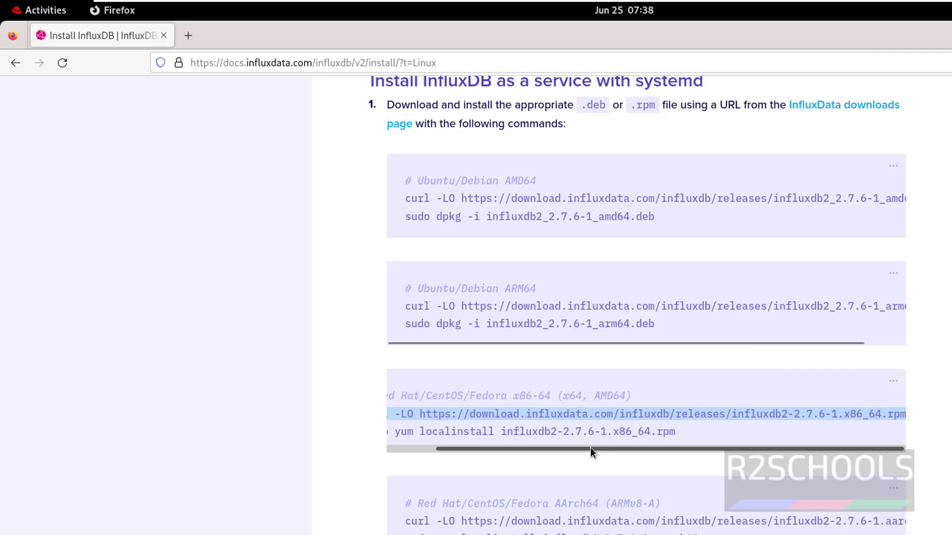
pyautogui.moveTo(590, 449); pyautogui.dragTo(443, 451)
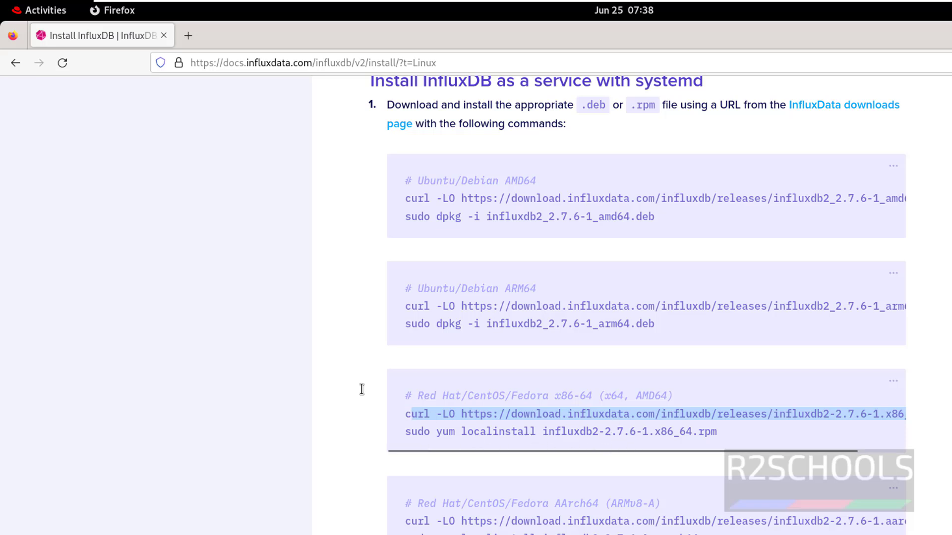
# Step: Return to the browser and open a new terminal window with Ctrl+Alt+T
pyautogui.click(45, 10)
pyautogui.click(501, 483)
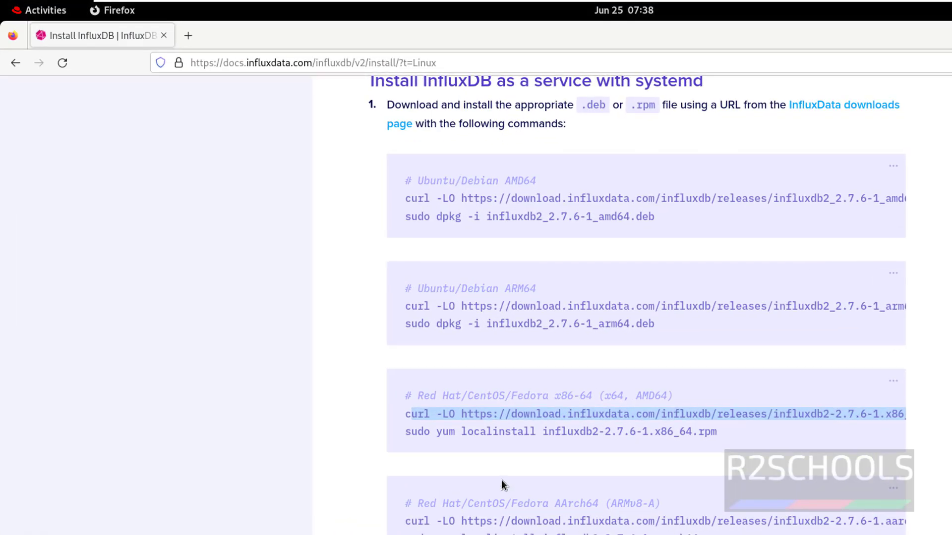
pyautogui.hotkey('ctrl', 'alt', 't')
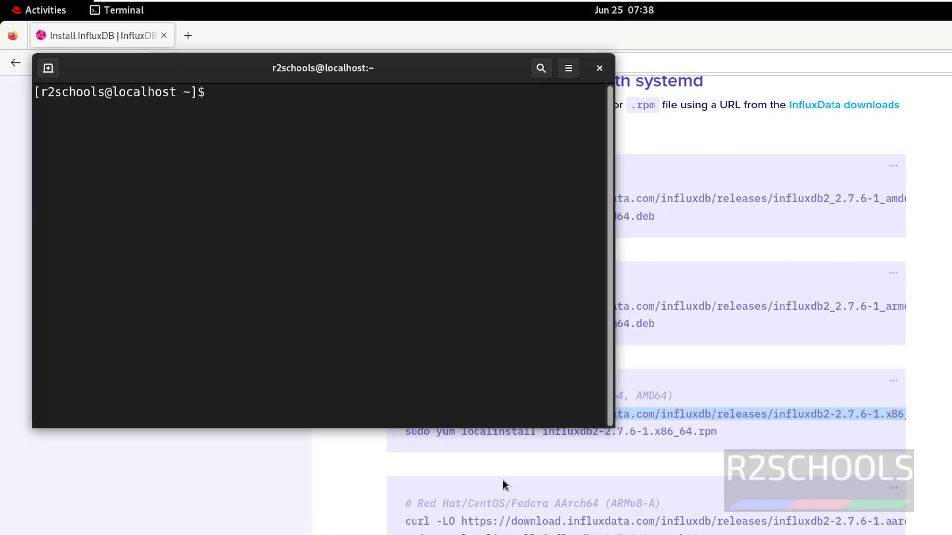
# Step: Run the pasted curl command, then re-copy the complete Red Hat curl line from the docs
pyautogui.rightClick(336, 243)
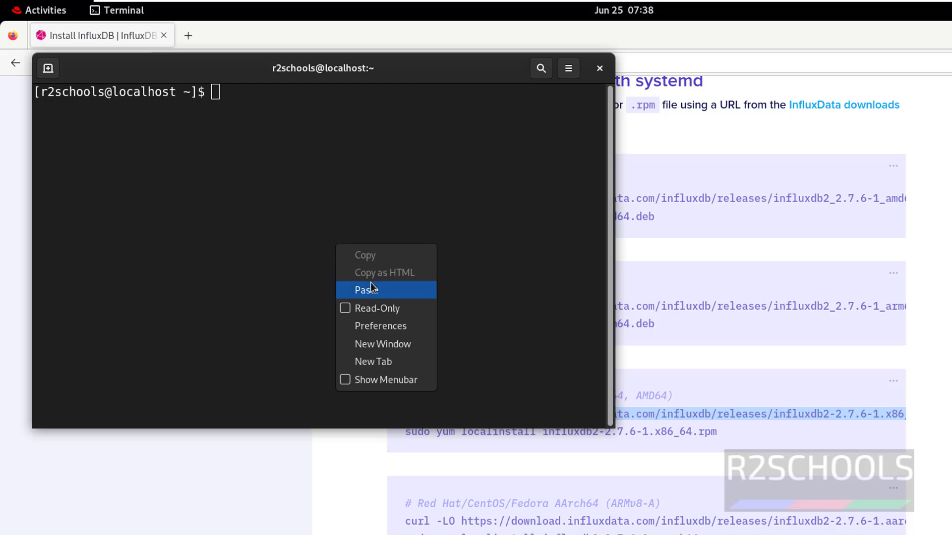
pyautogui.click(371, 283)
pyautogui.press('Return')
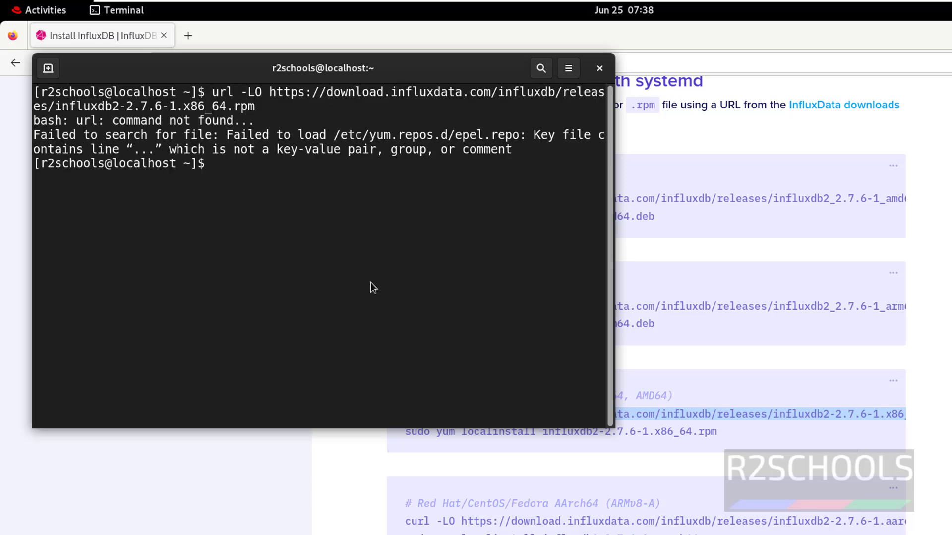
pyautogui.hotkey('alt', 'Tab')
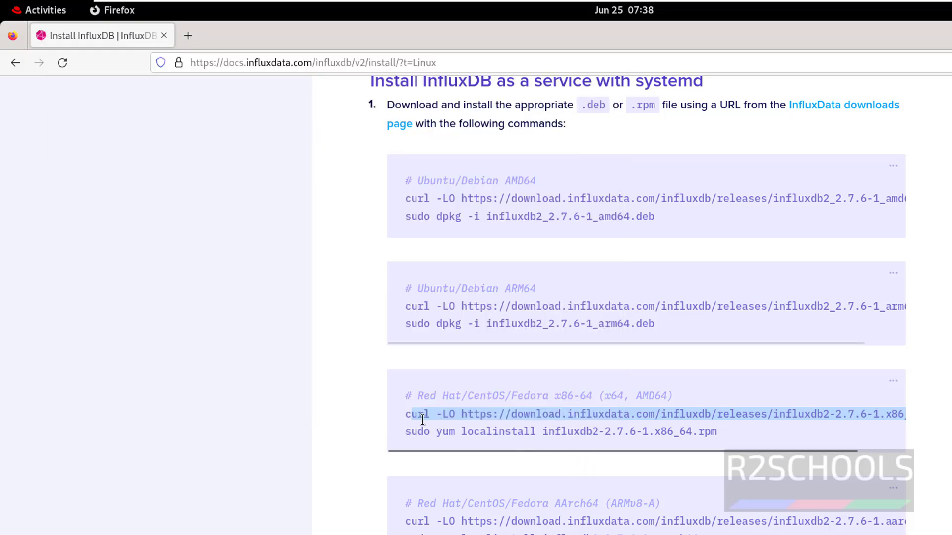
pyautogui.click(404, 415)
pyautogui.moveTo(404, 414); pyautogui.dragTo(941, 420)
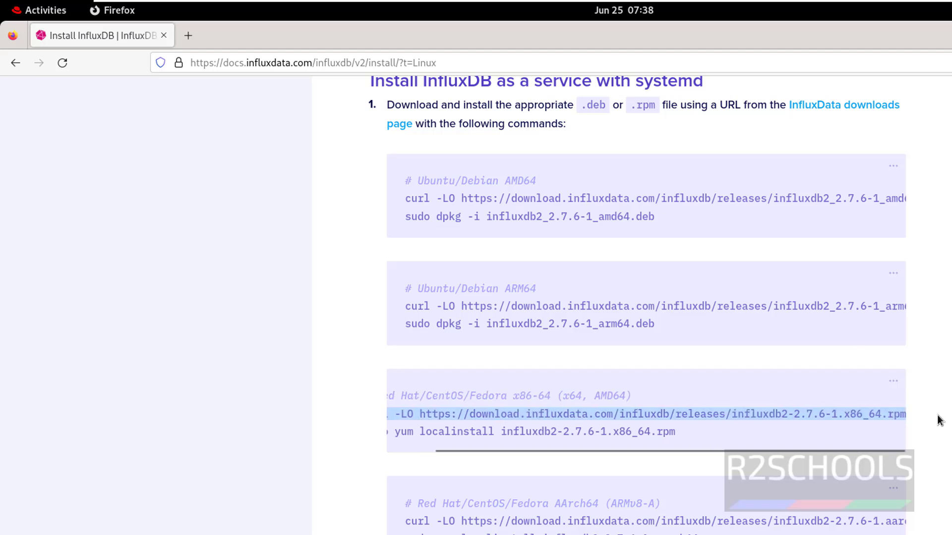
pyautogui.rightClick(889, 415)
pyautogui.click(912, 429)
# Step: Paste and run the full curl -LO command to download the InfluxDB 2.7.6 RPM
pyautogui.hotkey('alt', 'Tab')
pyautogui.rightClick(398, 229)
pyautogui.click(430, 277)
pyautogui.press('Return')
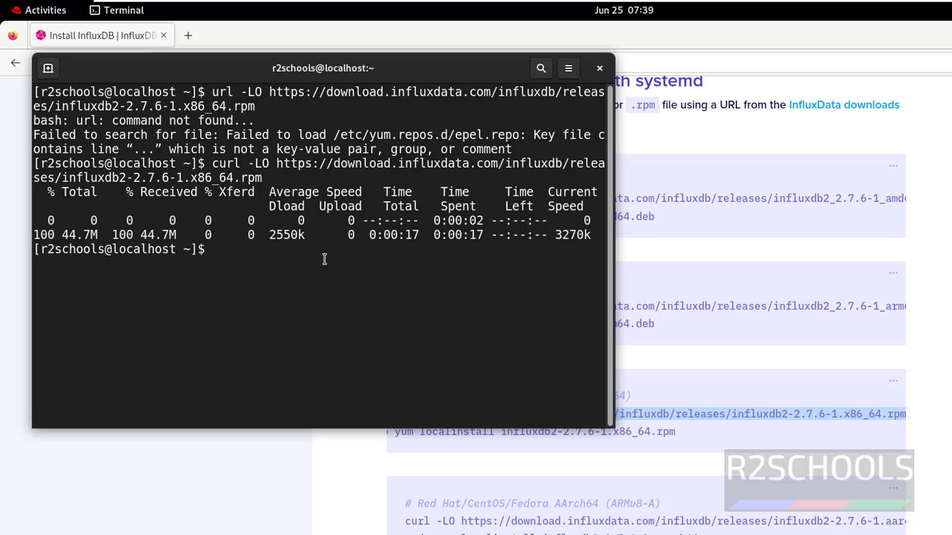
# Step: List the home folder to confirm influxdb2-2.7.6-1.x86_64.rpm is present
pyautogui.write('ls')
pyautogui.press('Return')
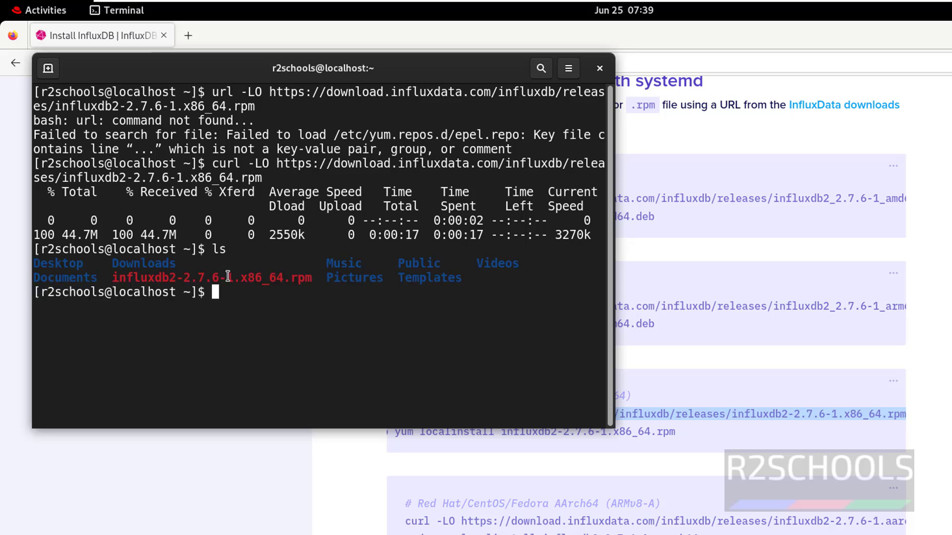
pyautogui.doubleClick(228, 277)
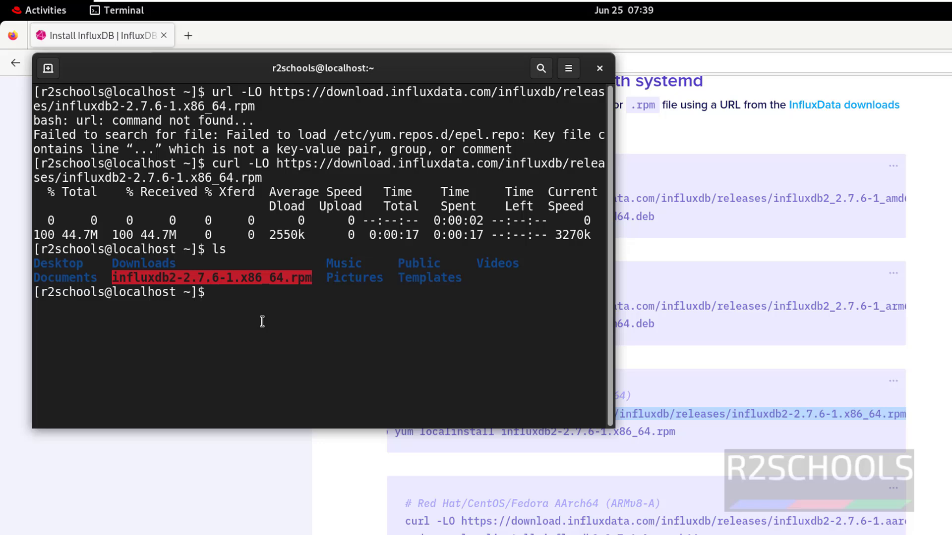
pyautogui.click(262, 320)
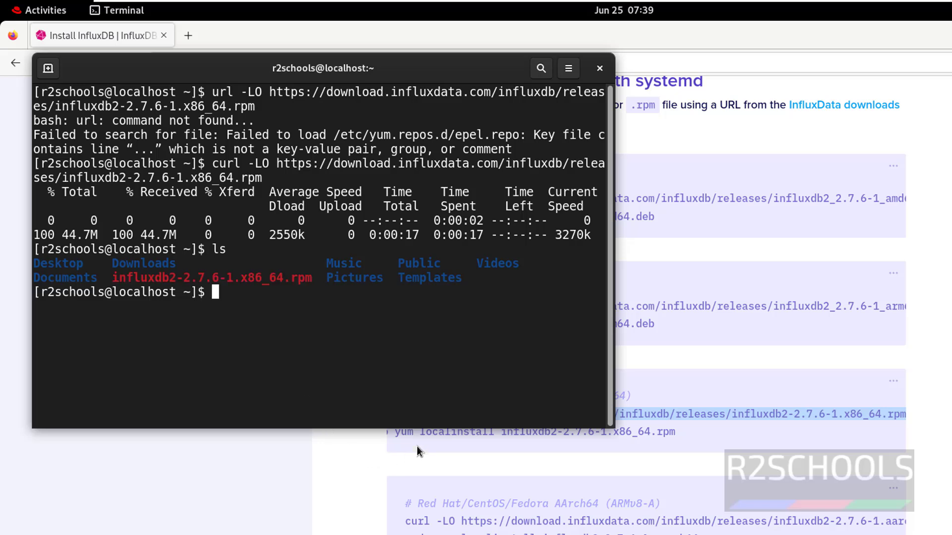
pyautogui.click(416, 451)
pyautogui.hscroll(-3, 406, 447)
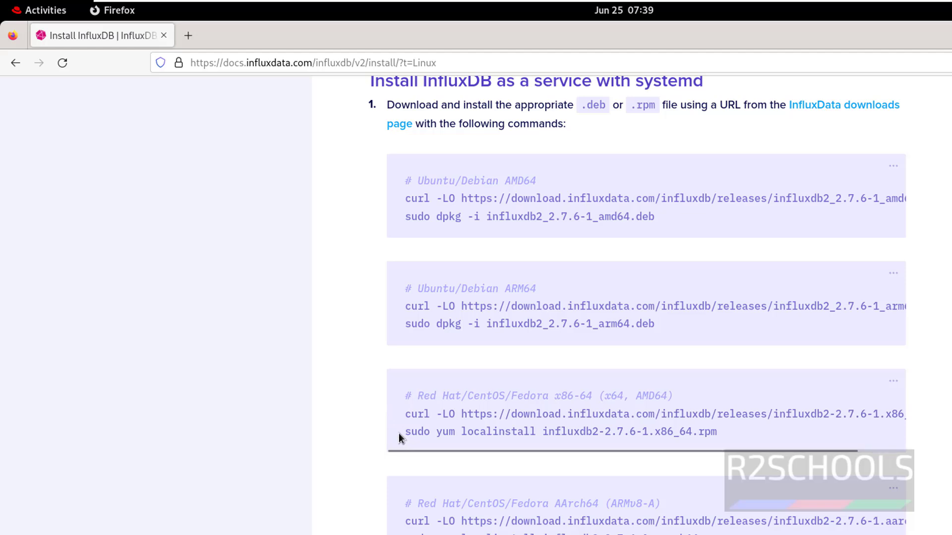
# Step: Run 'sudo yum localinstall influxdb2-2.7.6-1.x86_64.rpm' with the sudo password and answer y
pyautogui.moveTo(400, 433); pyautogui.dragTo(750, 436)
pyautogui.rightClick(669, 441)
pyautogui.click(688, 446)
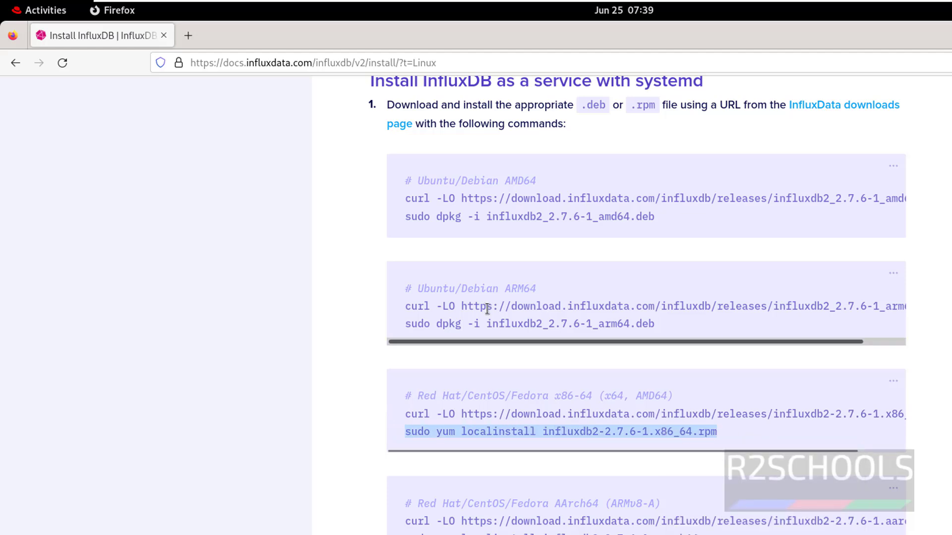
pyautogui.hotkey('alt', 'Tab')
pyautogui.rightClick(349, 240)
pyautogui.click(381, 284)
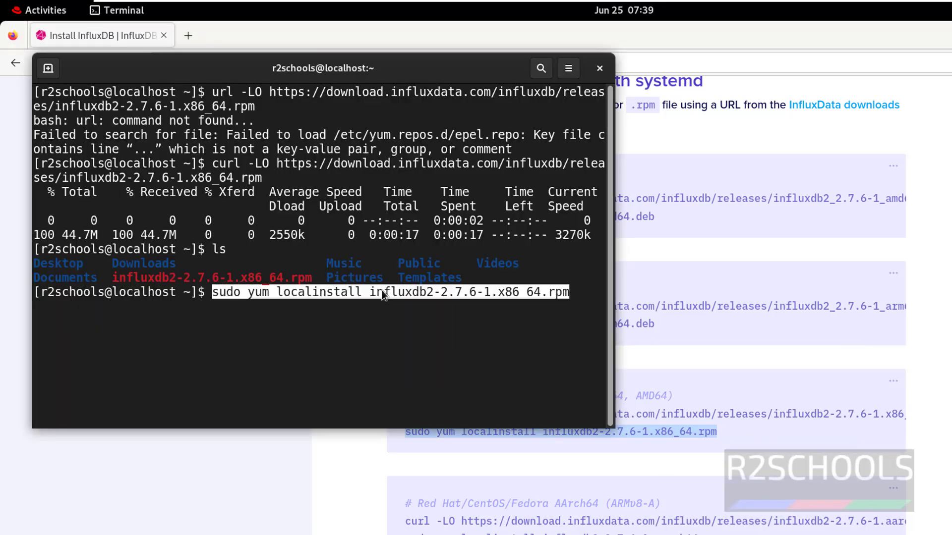
pyautogui.press('Return')
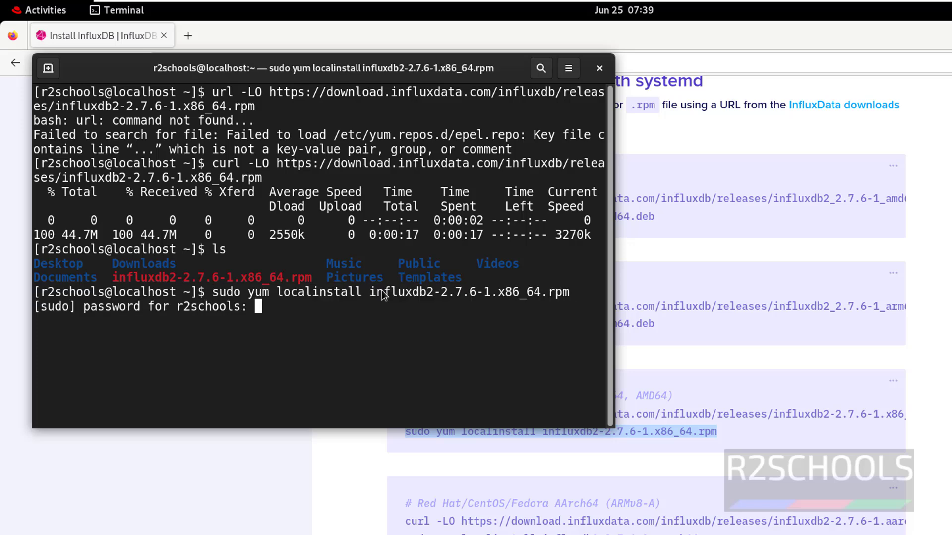
pyautogui.press('Return')
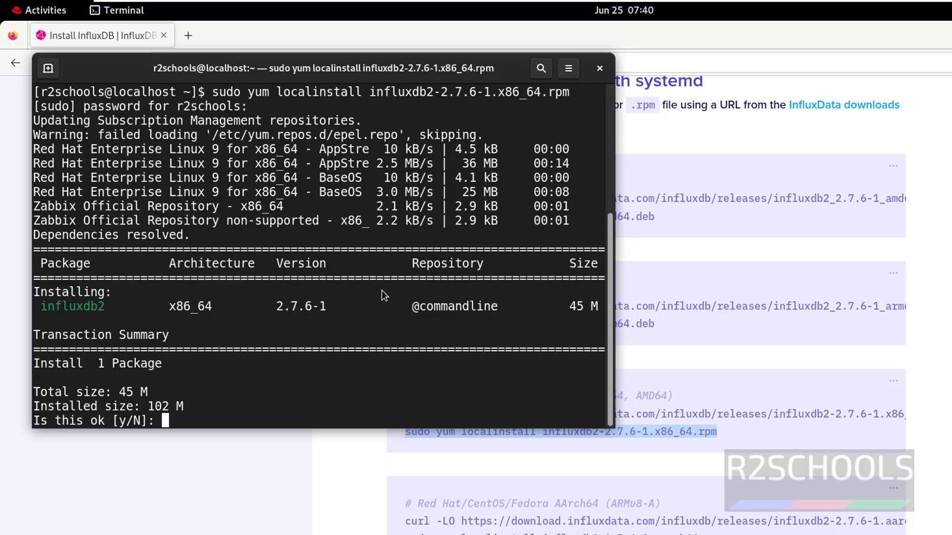
pyautogui.write('y')
pyautogui.press('Return')
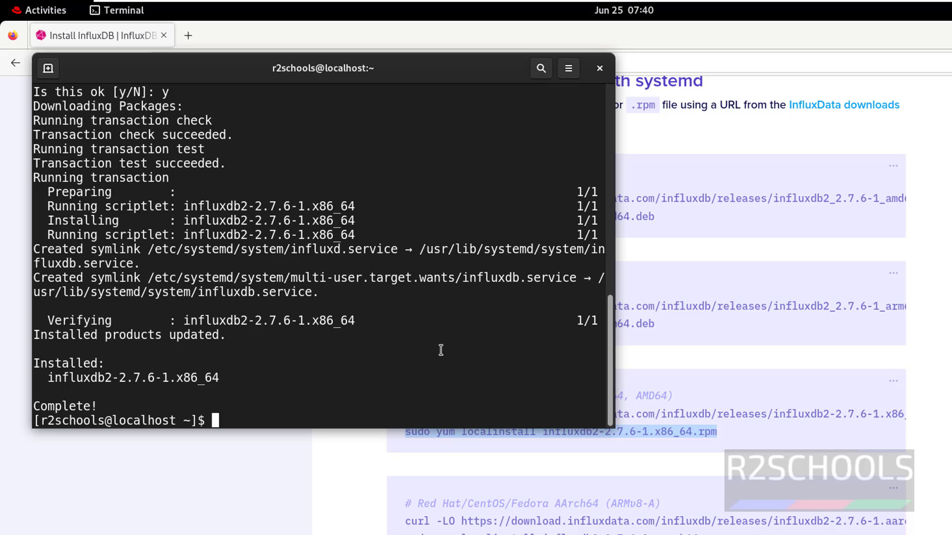
# Step: Clear the screen and run 'sudo systemctl status influxdb', showing enabled but inactive
pyautogui.hotkey('ctrl', 'l')
pyautogui.write('sud')
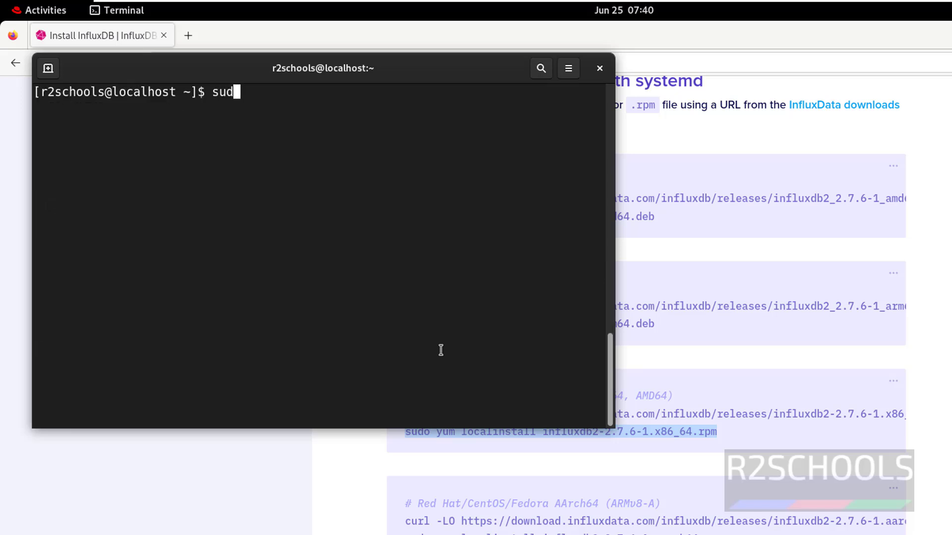
pyautogui.write('o systemclt')
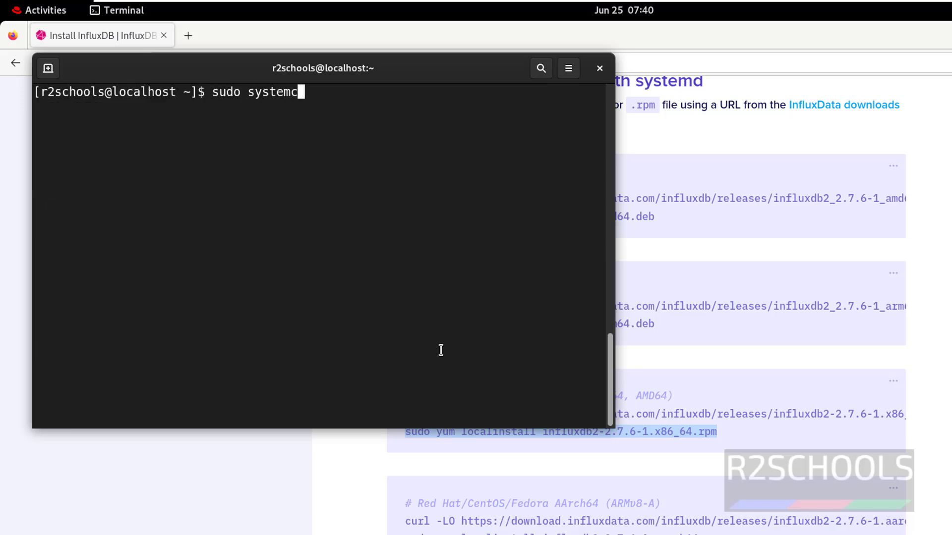
pyautogui.press('BackSpace')
pyautogui.press('BackSpace')
pyautogui.press('BackSpace')
pyautogui.write('tl status ')
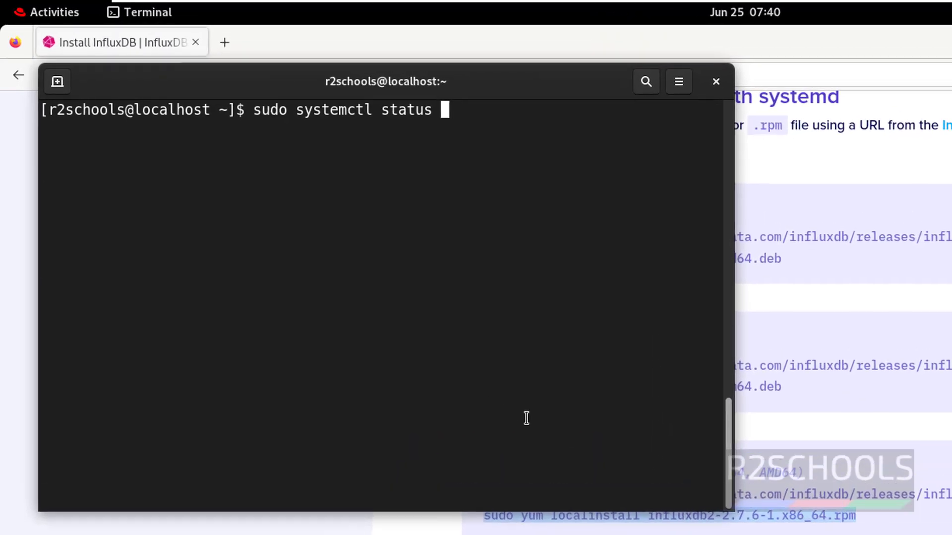
pyautogui.write('influ')
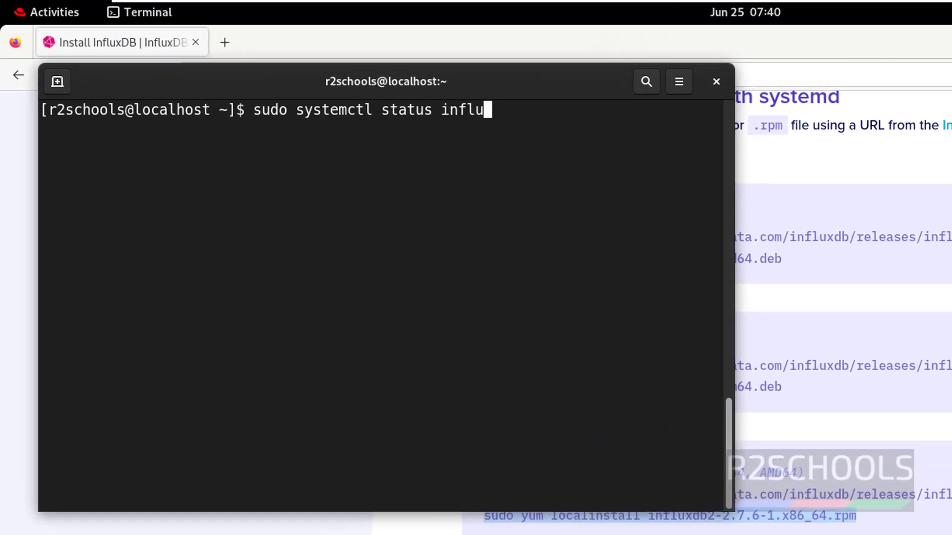
pyautogui.write('xdb')
pyautogui.press('Return')
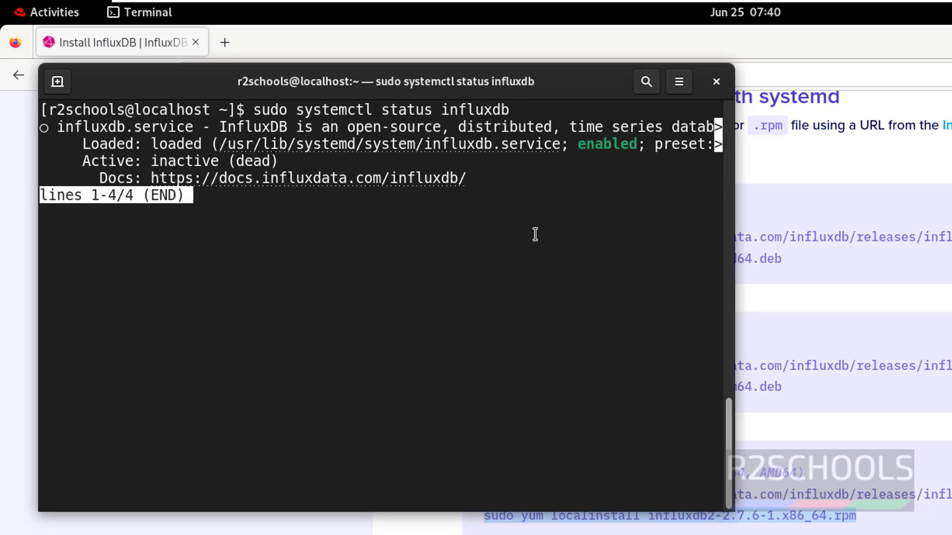
pyautogui.doubleClick(595, 143)
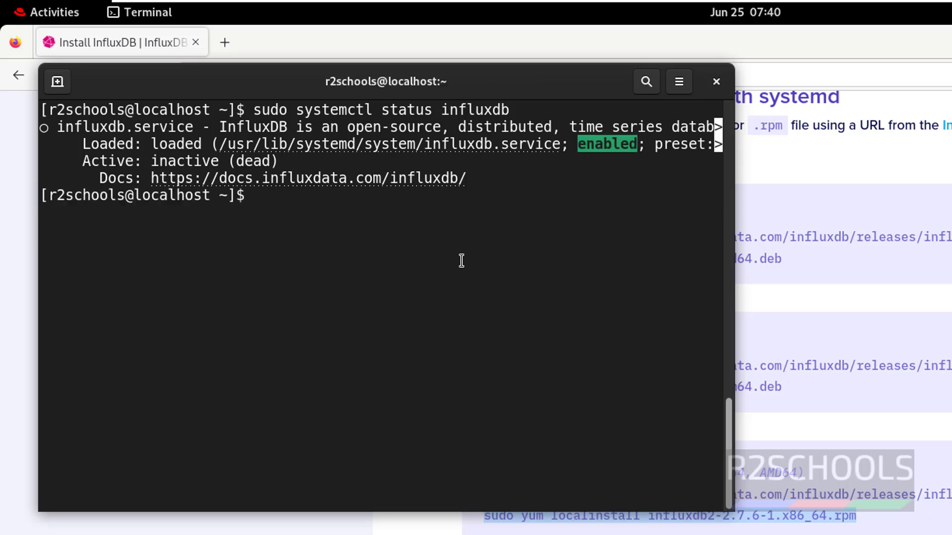
pyautogui.write('sudo sys')
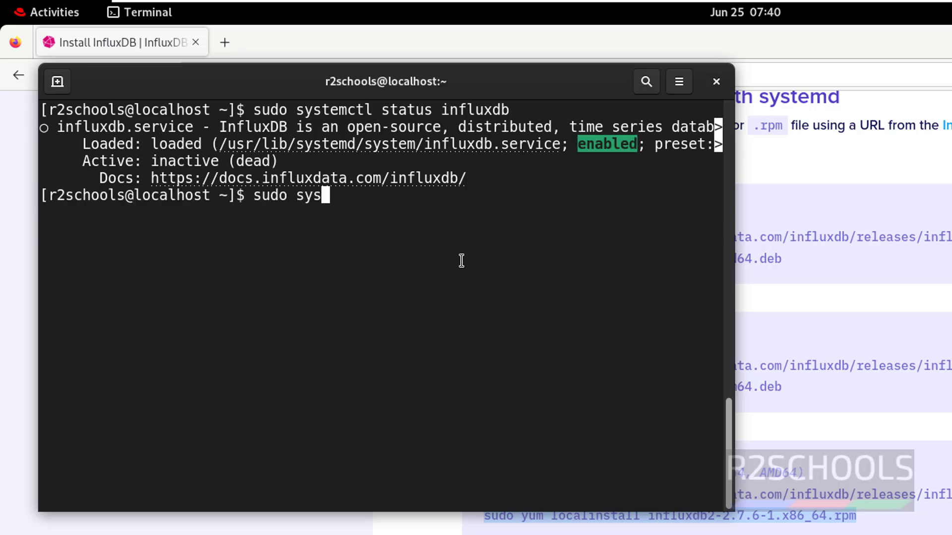
pyautogui.write('temct')
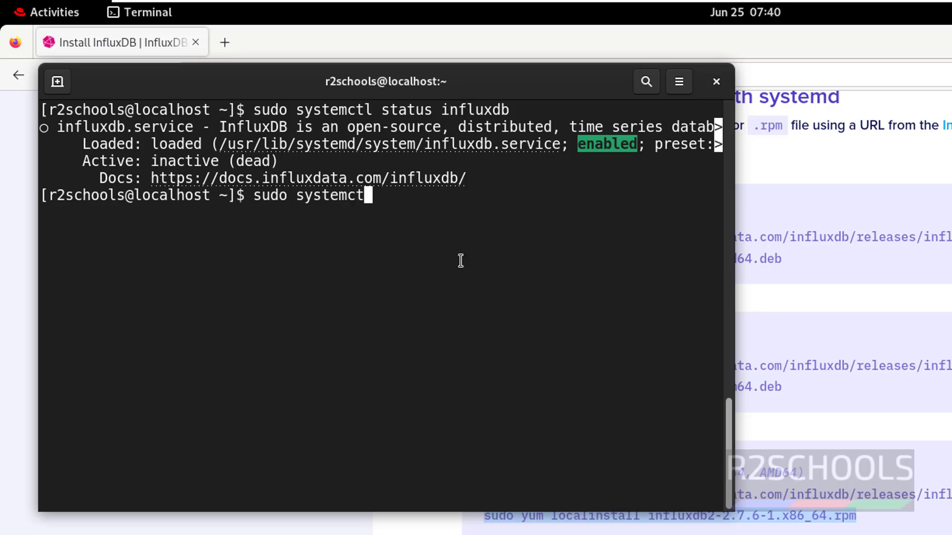
pyautogui.write('l start influxd')
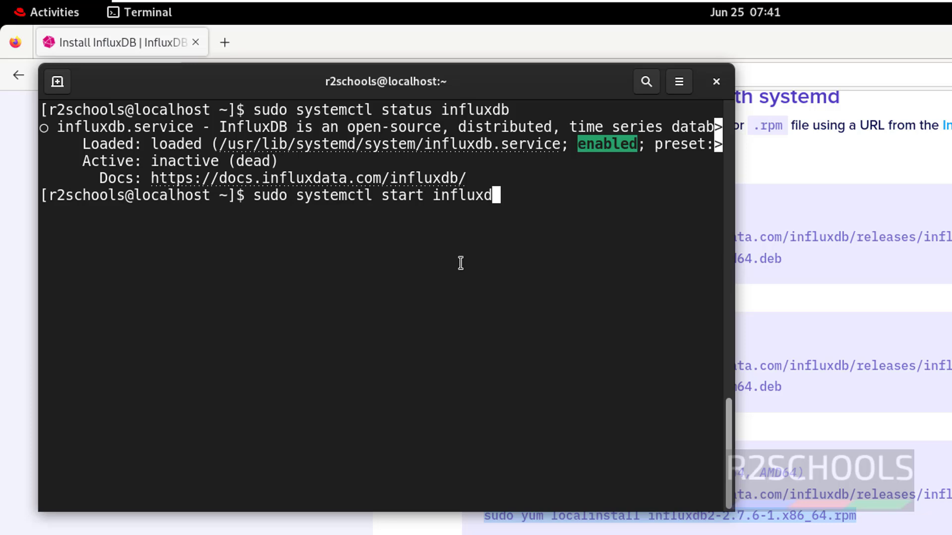
pyautogui.write('b')
# Step: Start influxdb, recheck its status as active (running), then clear the screen
pyautogui.press('Return')
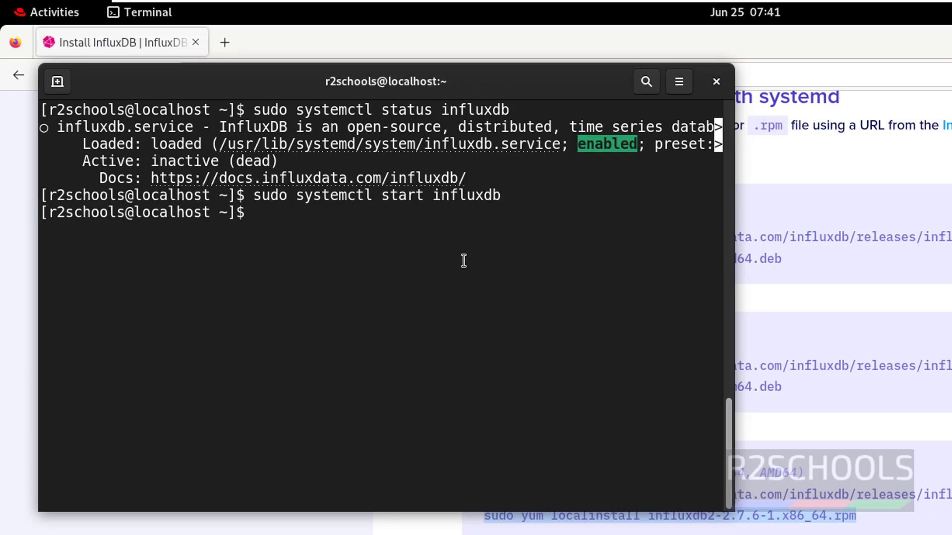
pyautogui.press('Up')
pyautogui.press('Up')
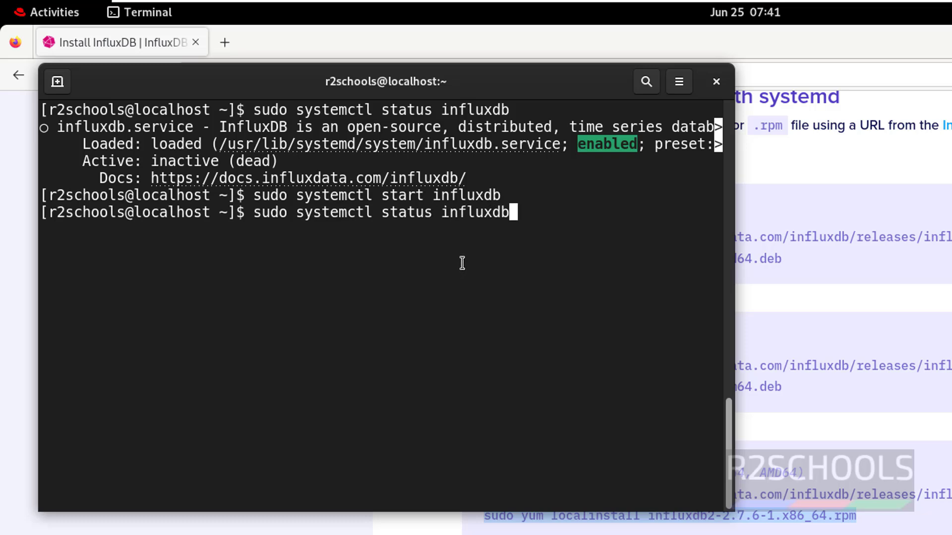
pyautogui.press('Return')
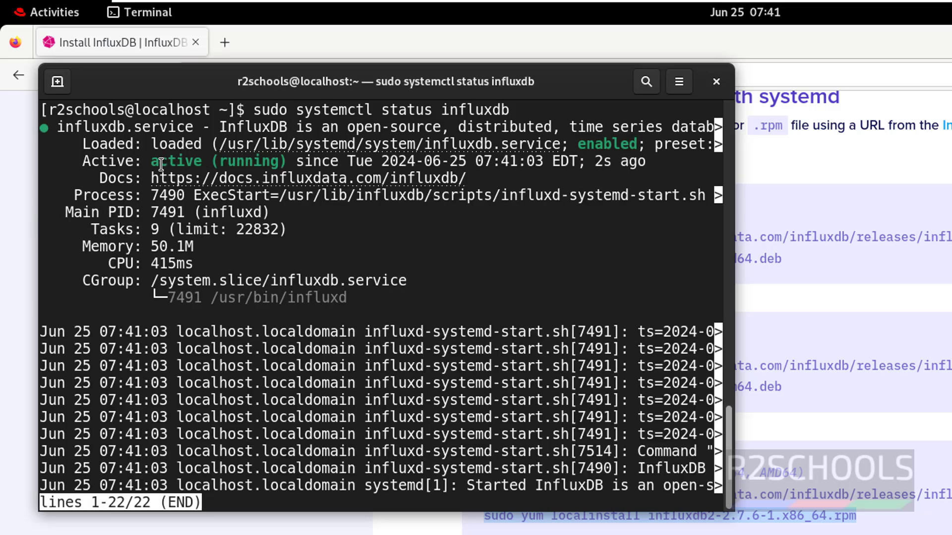
pyautogui.press('q')
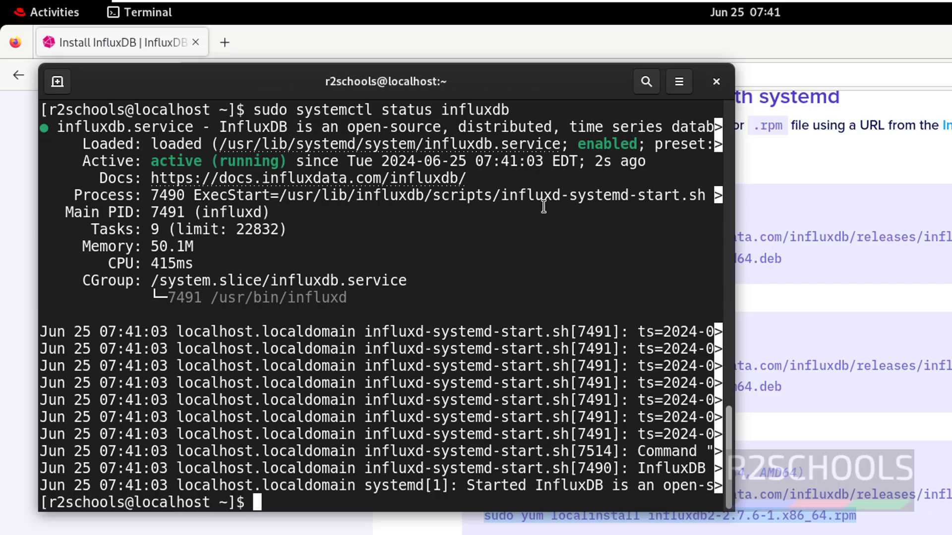
pyautogui.hotkey('ctrl', 'l')
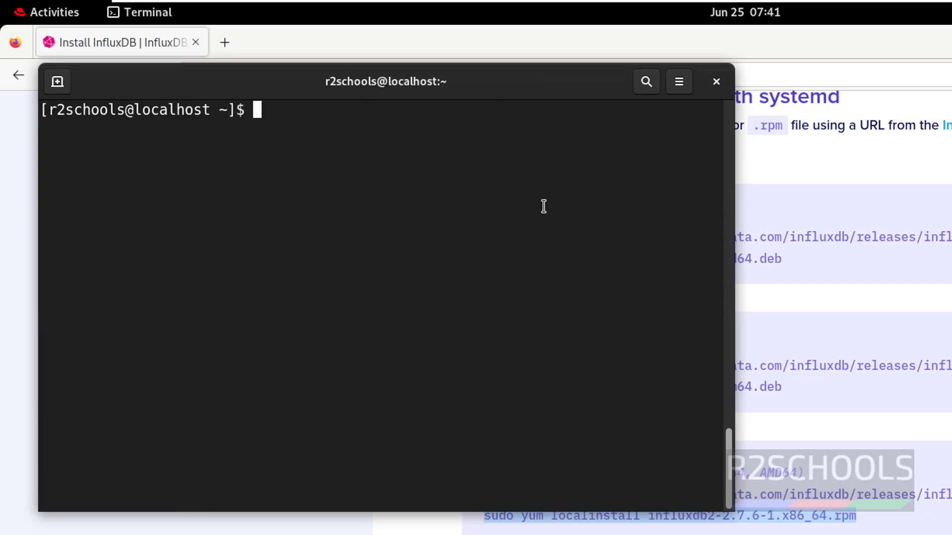
pyautogui.hotkey('alt', 'Tab')
pyautogui.scroll(-5, 402, 483)
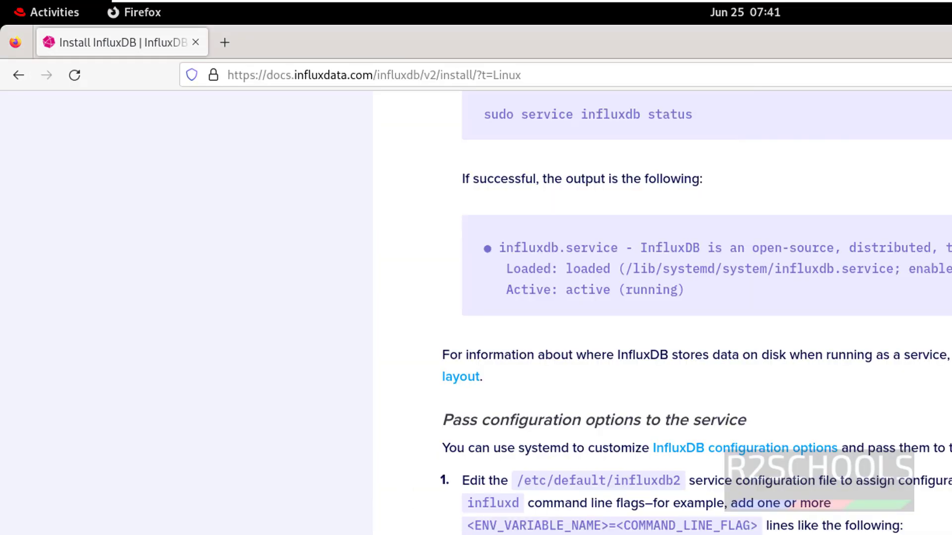
# Step: Open a new Firefox tab and load localhost:8086
pyautogui.scroll(-6, 558, 424)
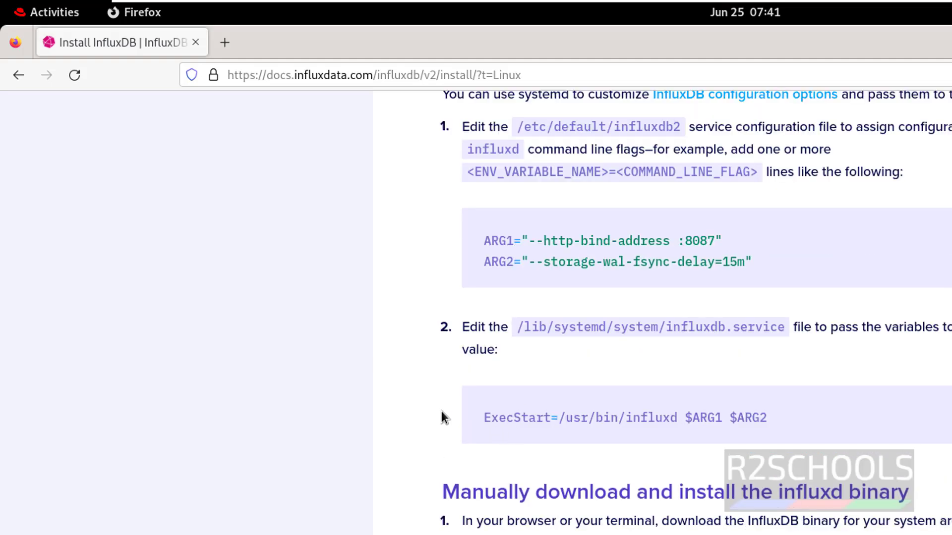
pyautogui.scroll(20, 443, 443)
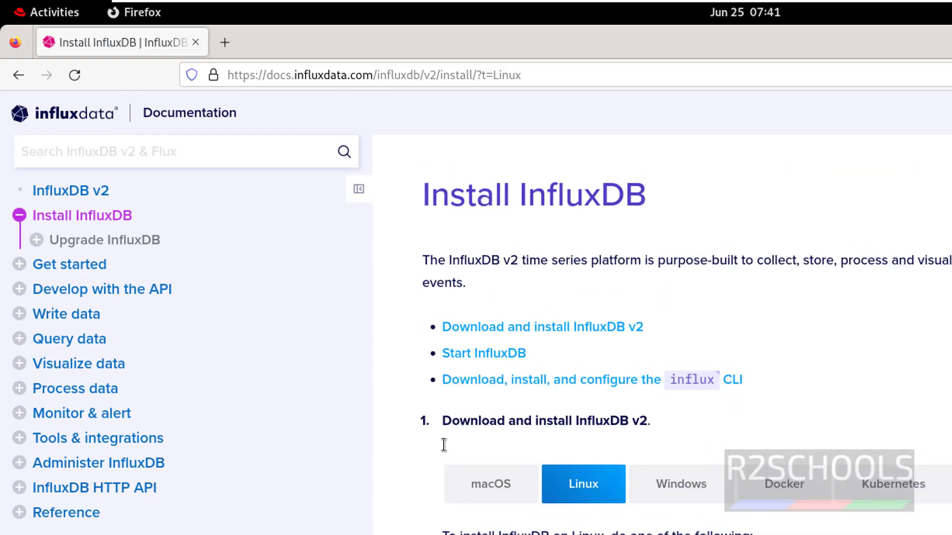
pyautogui.click(226, 42)
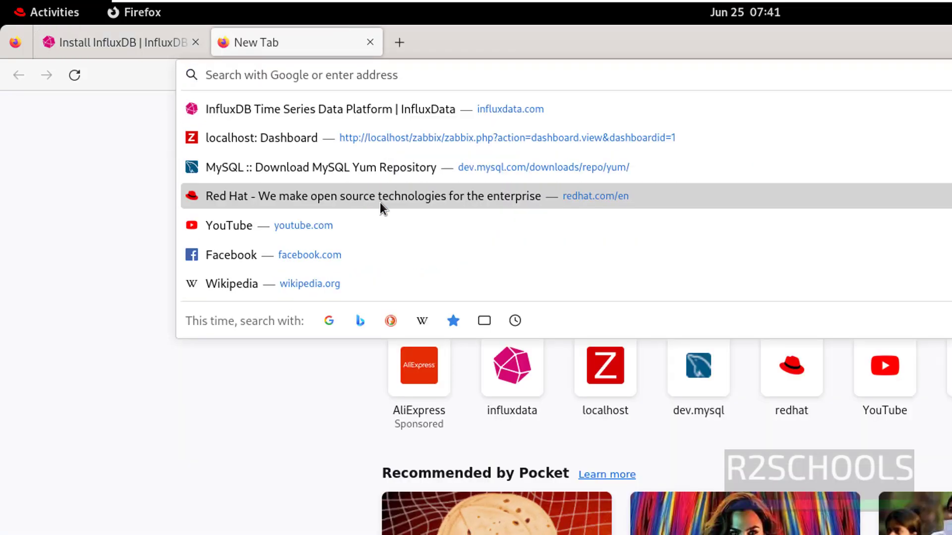
pyautogui.write('locahost')
pyautogui.press('BackSpace')
pyautogui.press('BackSpace')
pyautogui.press('BackSpace')
pyautogui.press('BackSpace')
pyautogui.write('l')
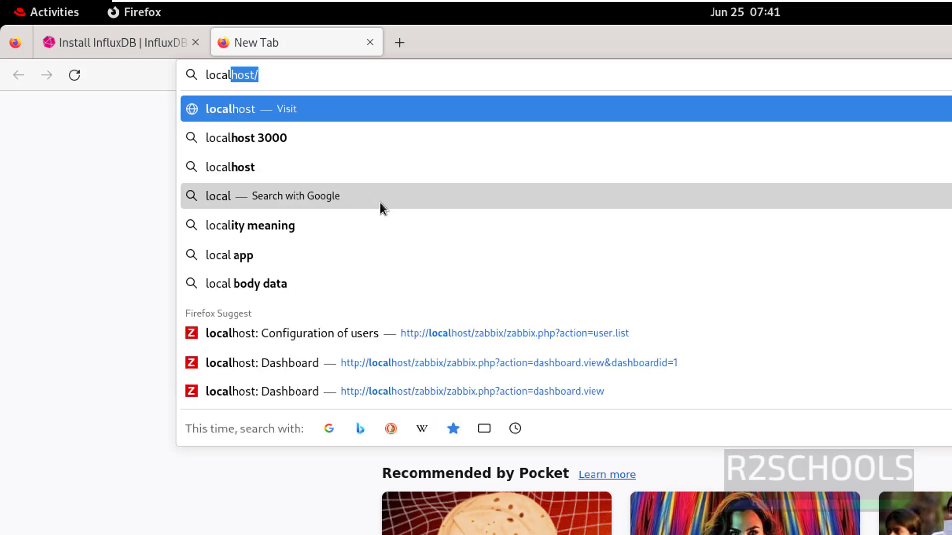
pyautogui.write('host:8086')
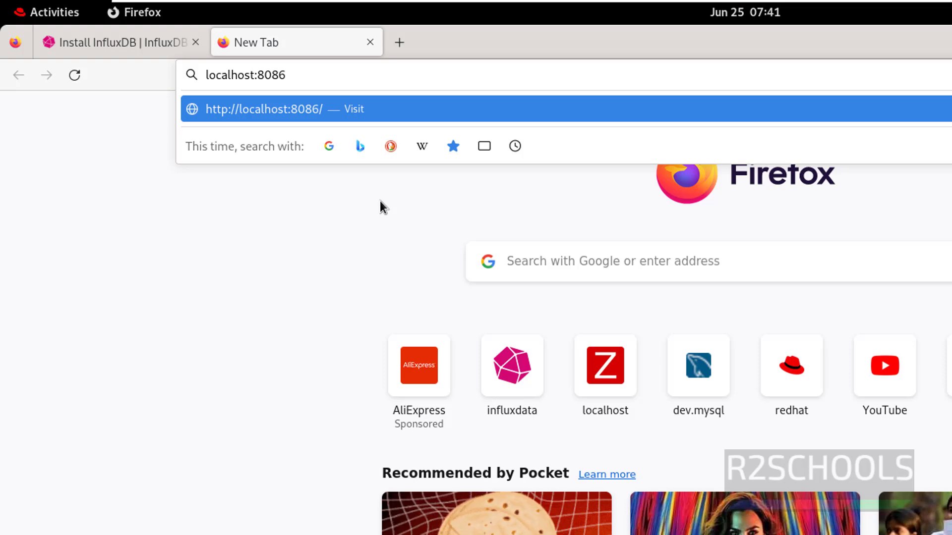
pyautogui.press('Return')
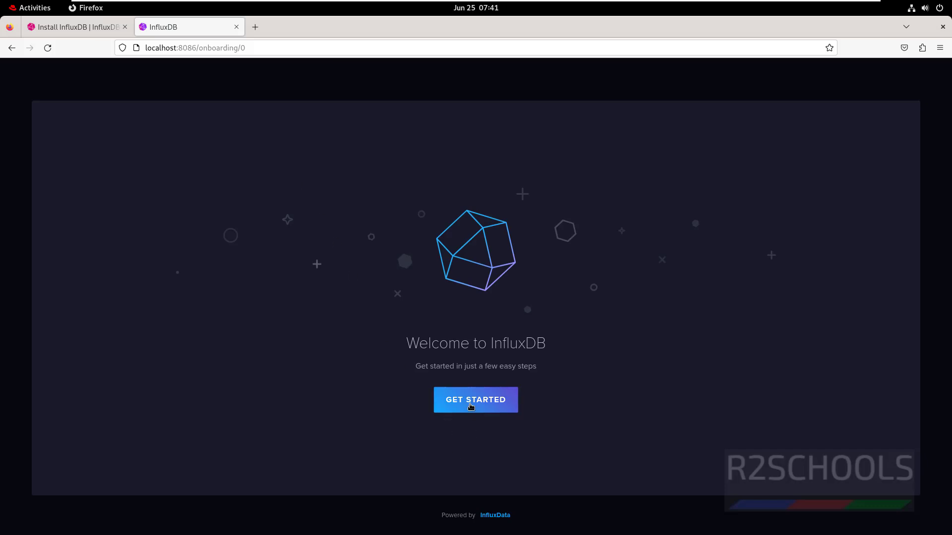
# Step: Begin onboarding and create the admin user influxdbadmin with a confirmed password
pyautogui.click(468, 404)
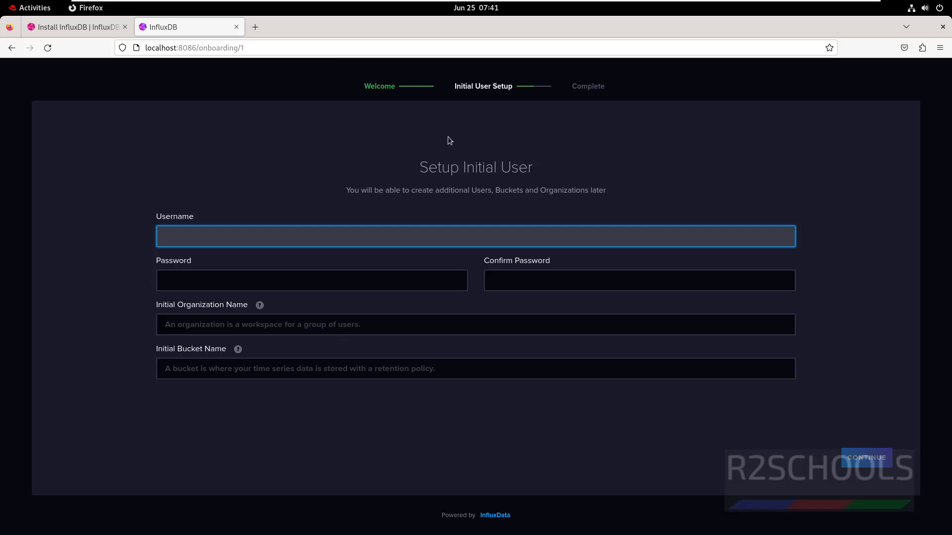
pyautogui.write('influxdb')
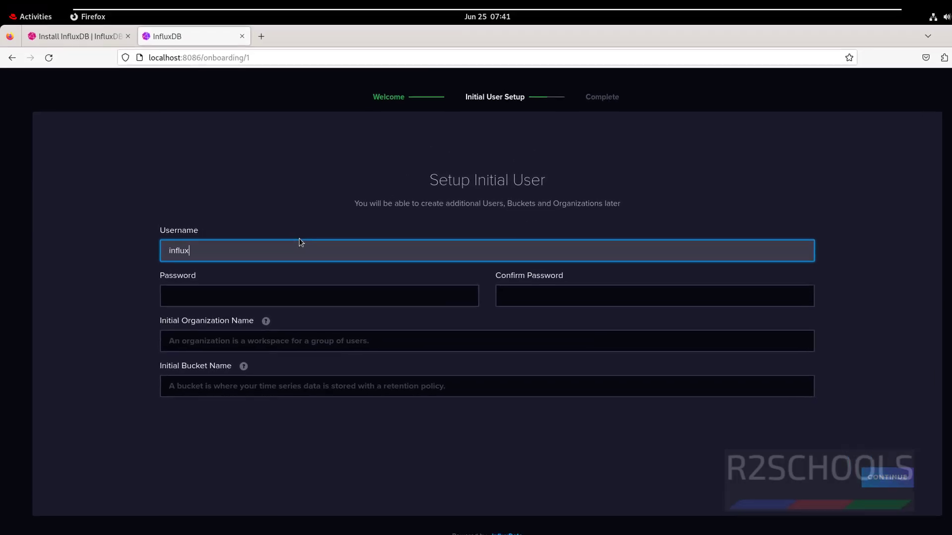
pyautogui.write('admin')
pyautogui.press('Tab')
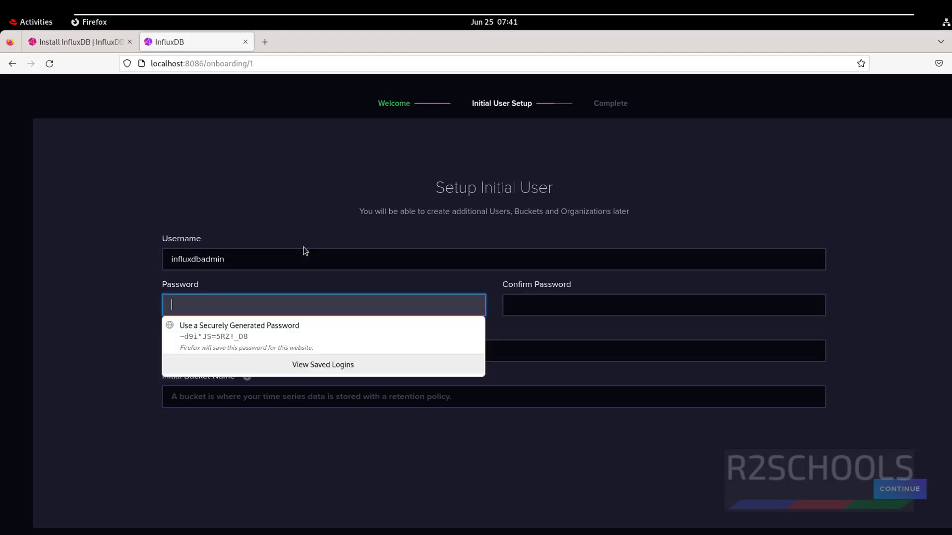
pyautogui.write('••••••••••')
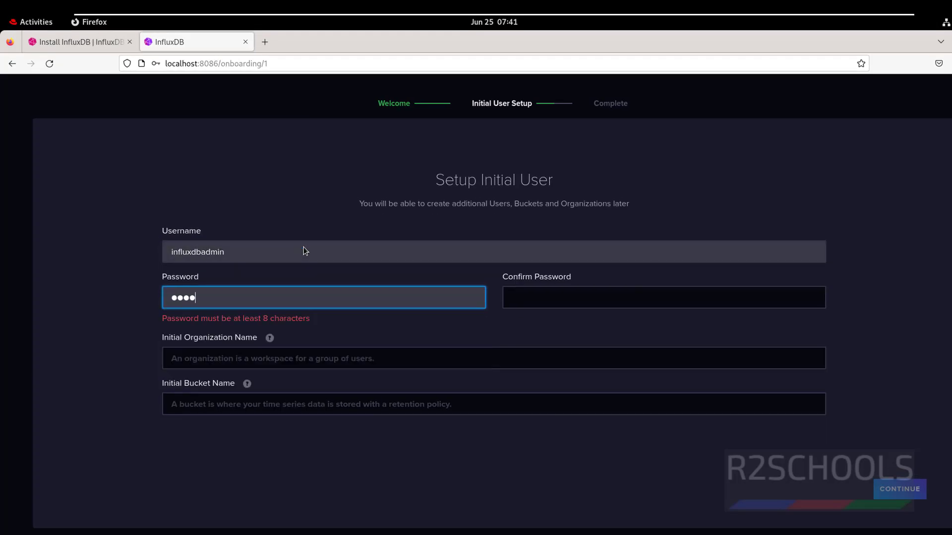
pyautogui.write('•')
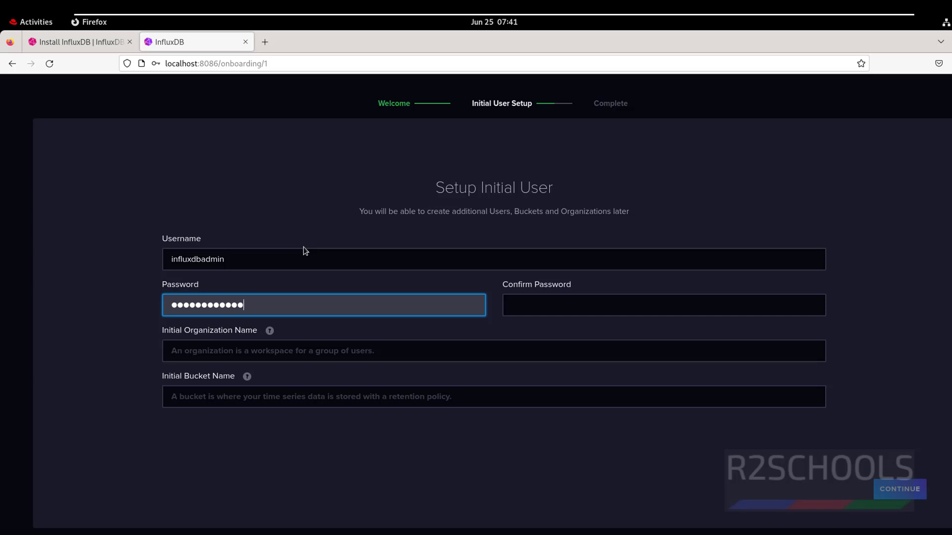
pyautogui.press('Tab')
pyautogui.write('••••••••••••')
# Step: Set organization r2schools and the initial bucket name, then submit the setup
pyautogui.press('Tab')
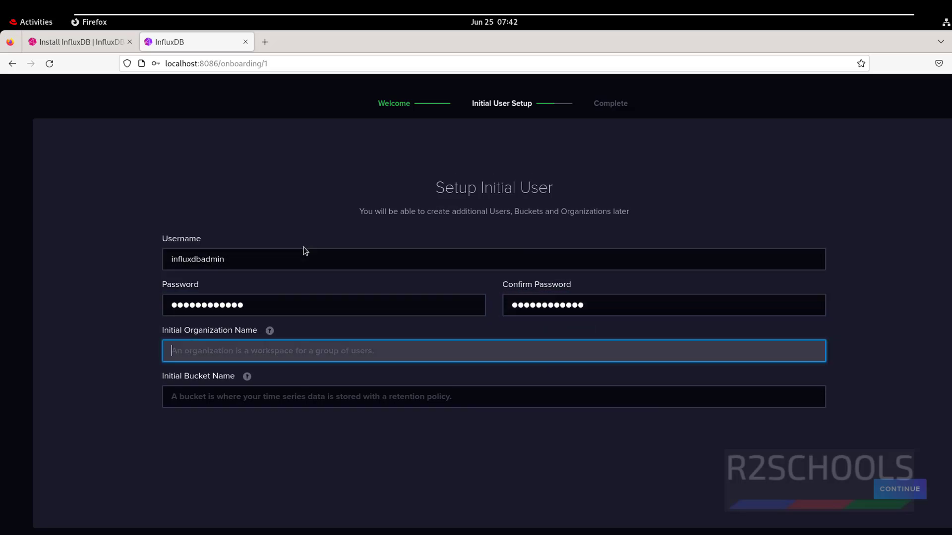
pyautogui.write('r2schools')
pyautogui.press('Tab')
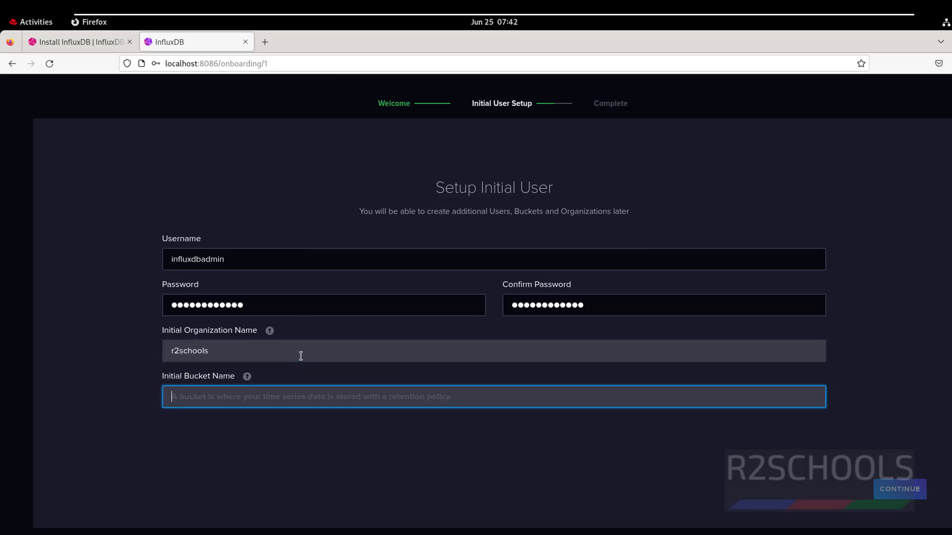
pyautogui.write('r2schools')
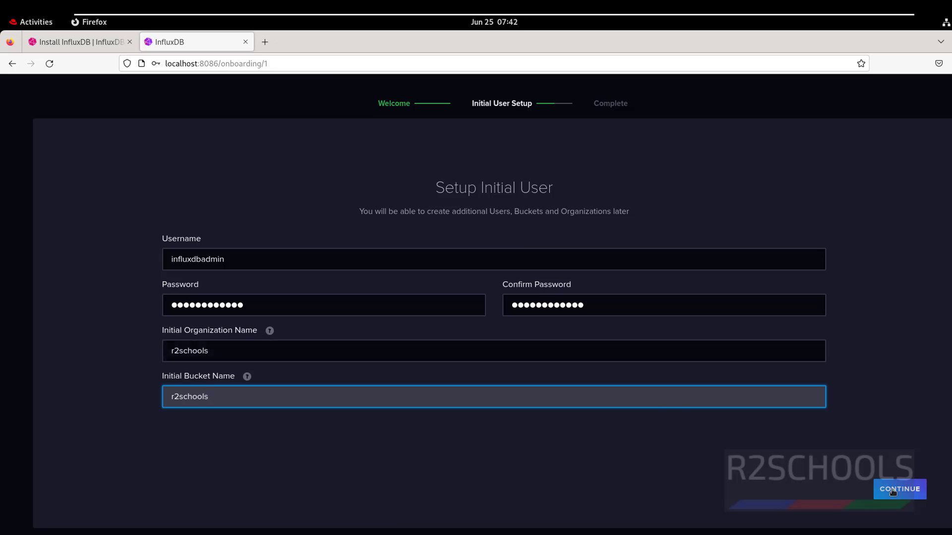
pyautogui.press('Return')
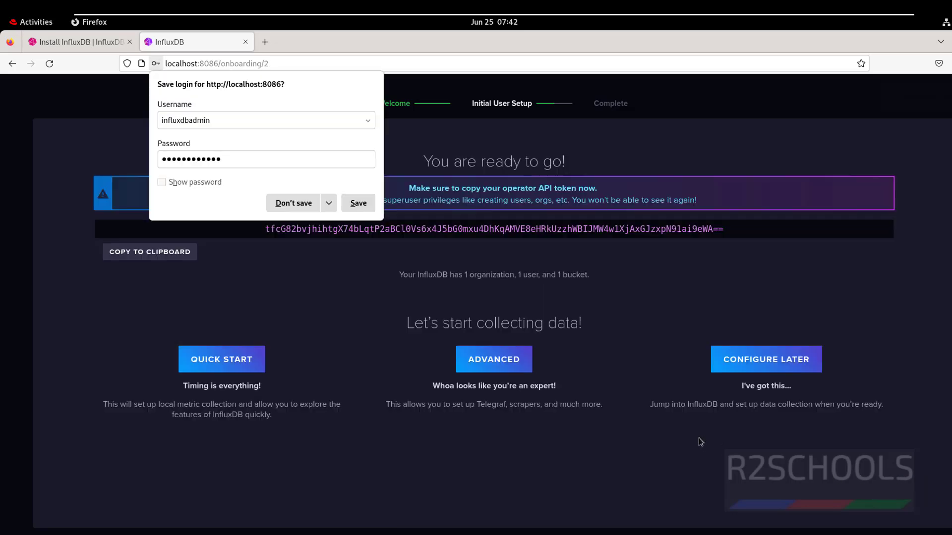
# Step: Decline saving the login, copy the operator API token, and choose Quick Start
pyautogui.click(293, 204)
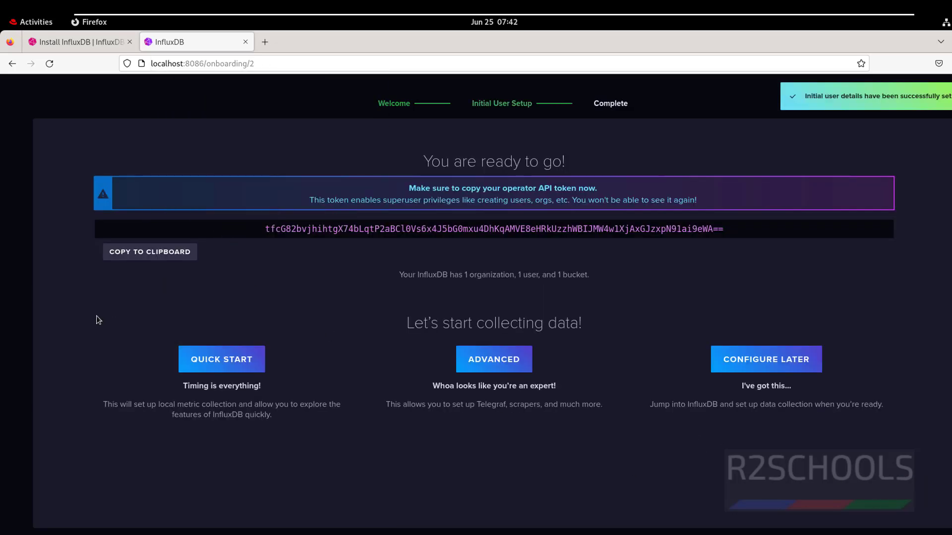
pyautogui.moveTo(262, 231); pyautogui.dragTo(715, 229)
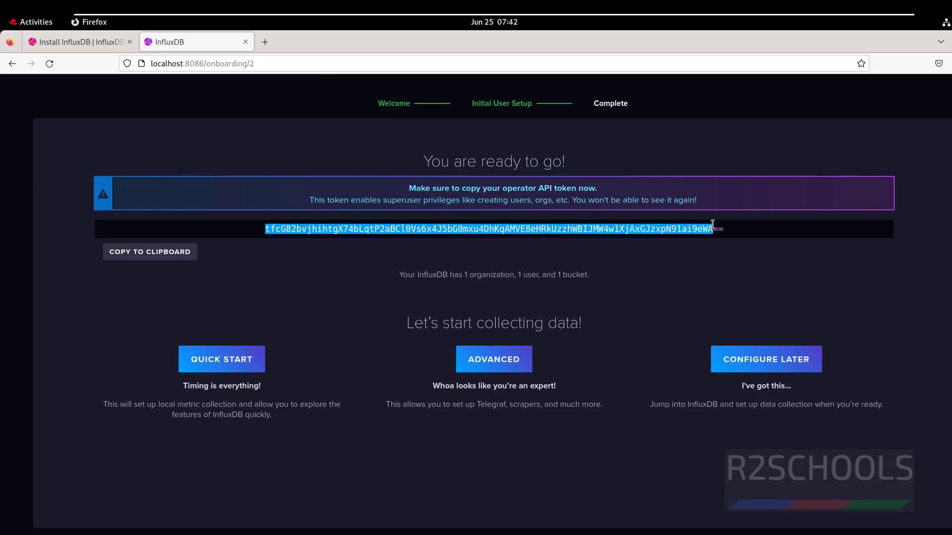
pyautogui.click(142, 251)
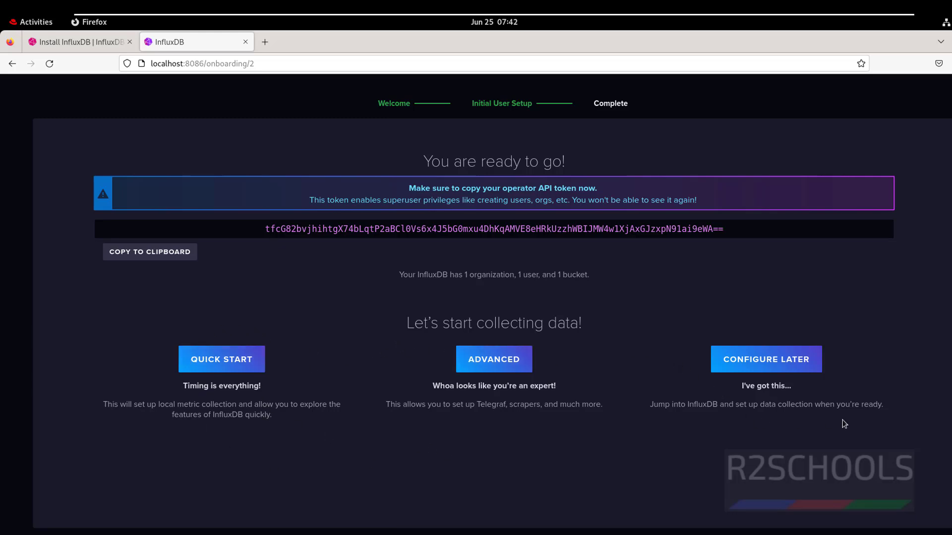
pyautogui.click(226, 358)
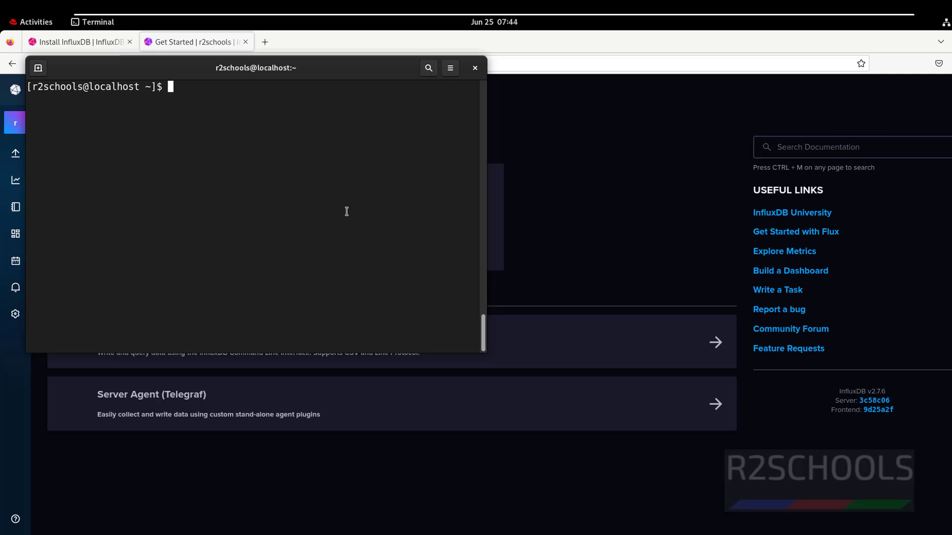
# Step: Run influx version in the terminal, which fails, then clear the screen
pyautogui.write('influx version')
pyautogui.press('Return')
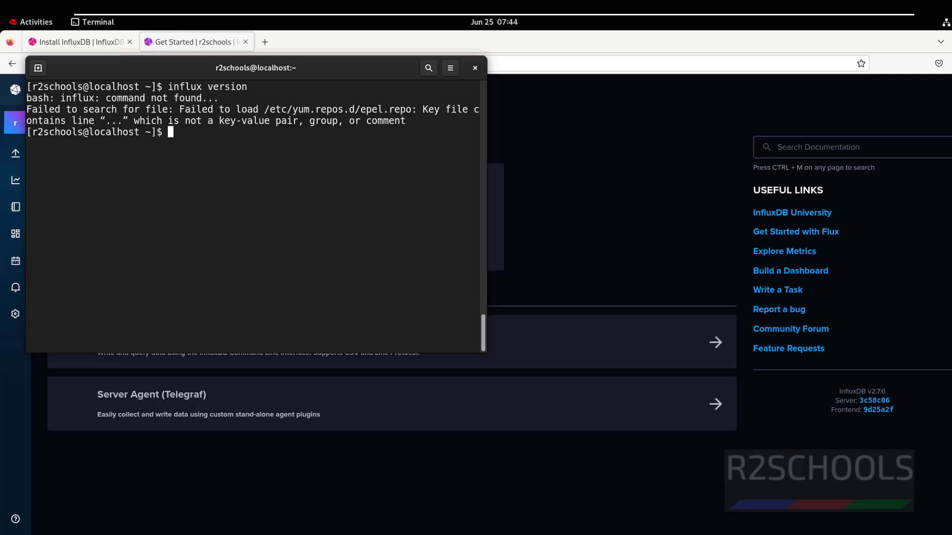
pyautogui.hotkey('ctrl', 'l')
pyautogui.hotkey('alt', 'Tab')
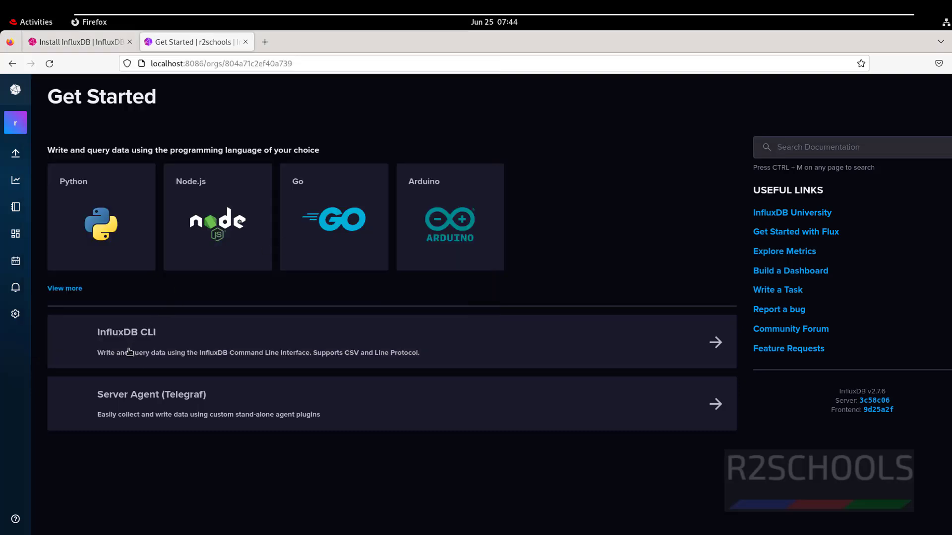
# Step: From the InfluxDB CLI setup guide, download the amd64 influx 2.3.0 client with its wget command
pyautogui.click(140, 353)
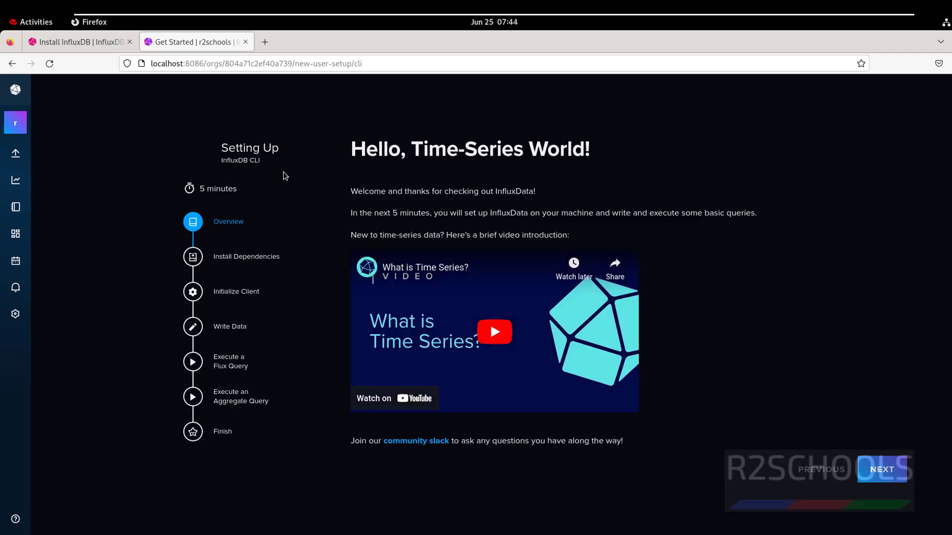
pyautogui.click(882, 470)
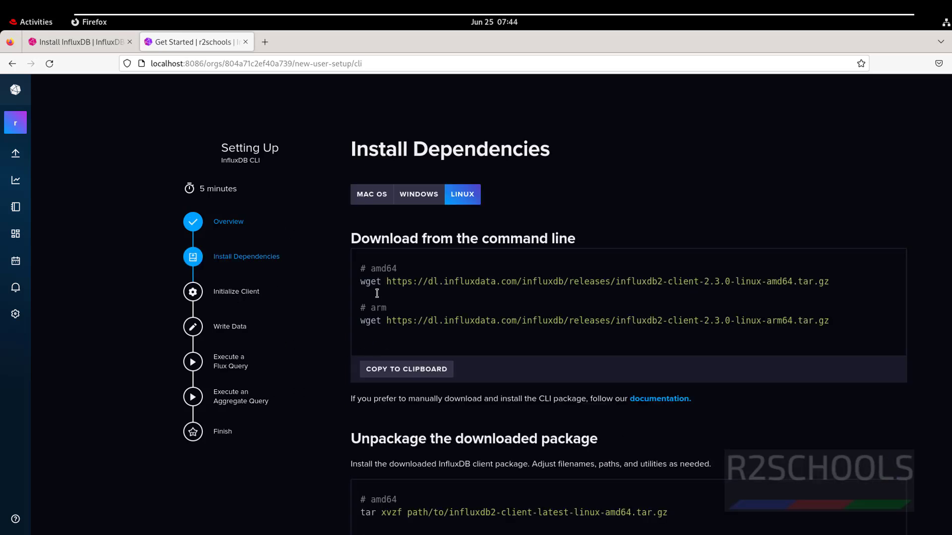
pyautogui.moveTo(361, 281); pyautogui.dragTo(835, 284)
pyautogui.rightClick(767, 282)
pyautogui.click(792, 291)
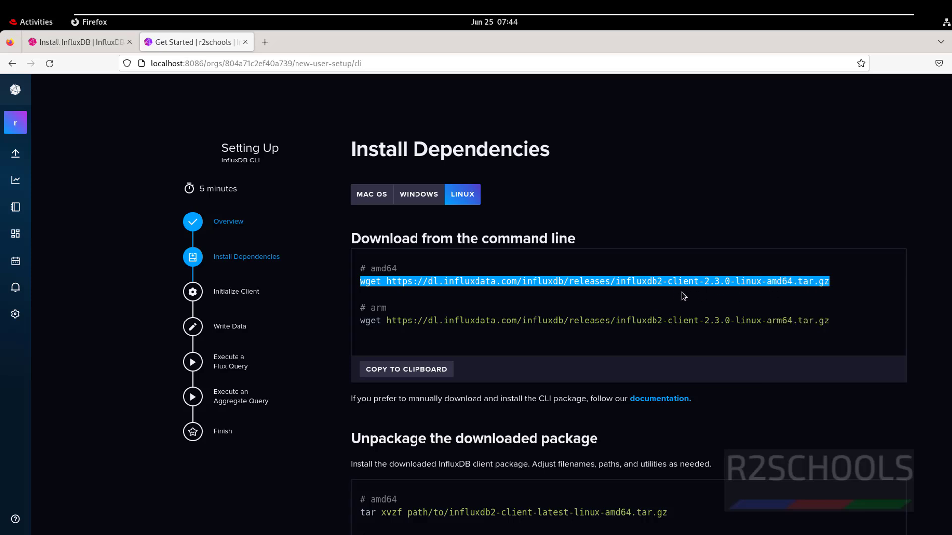
pyautogui.hotkey('ctrl', 'alt', 't')
pyautogui.rightClick(294, 242)
pyautogui.click(304, 273)
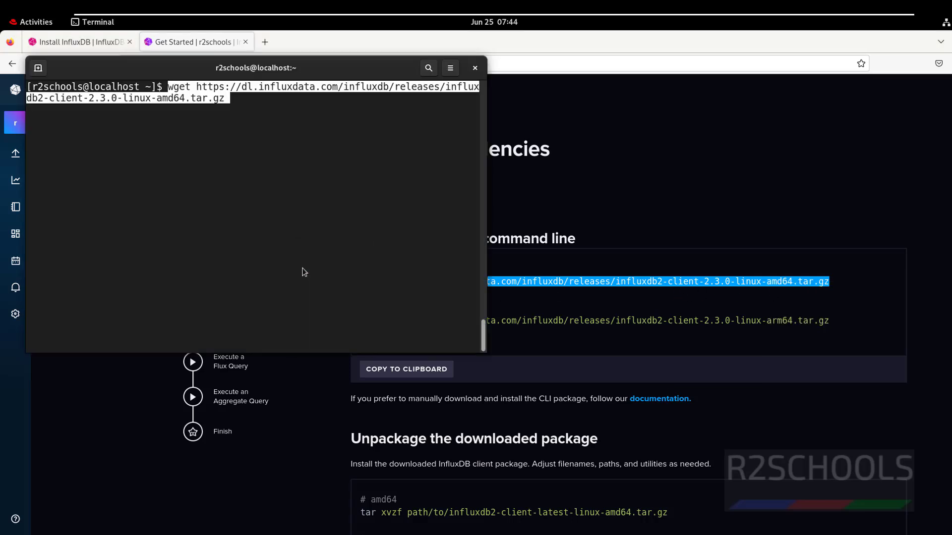
pyautogui.press('Return')
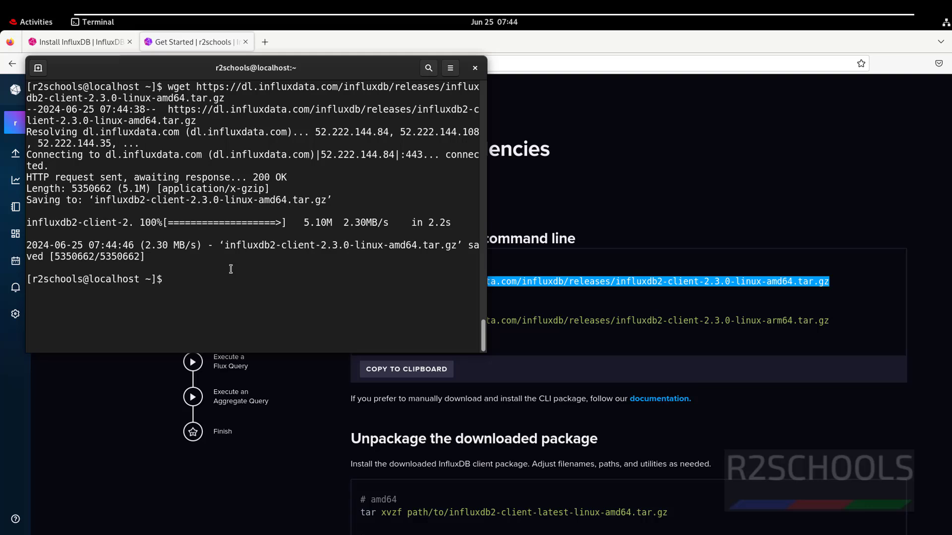
# Step: Extract the downloaded influxdb2-client-2.3.0 archive with tar xvzf
pyautogui.hotkey('alt', 'Tab')
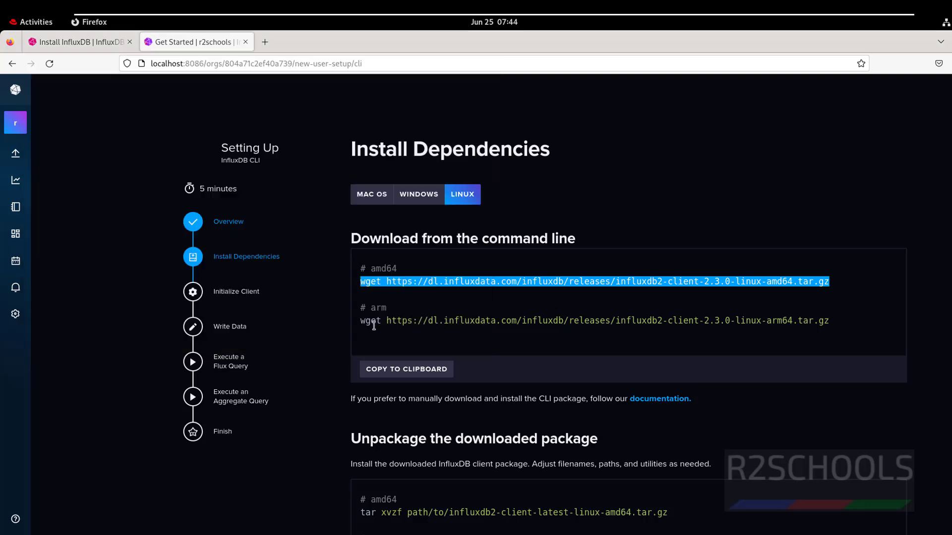
pyautogui.click(420, 320)
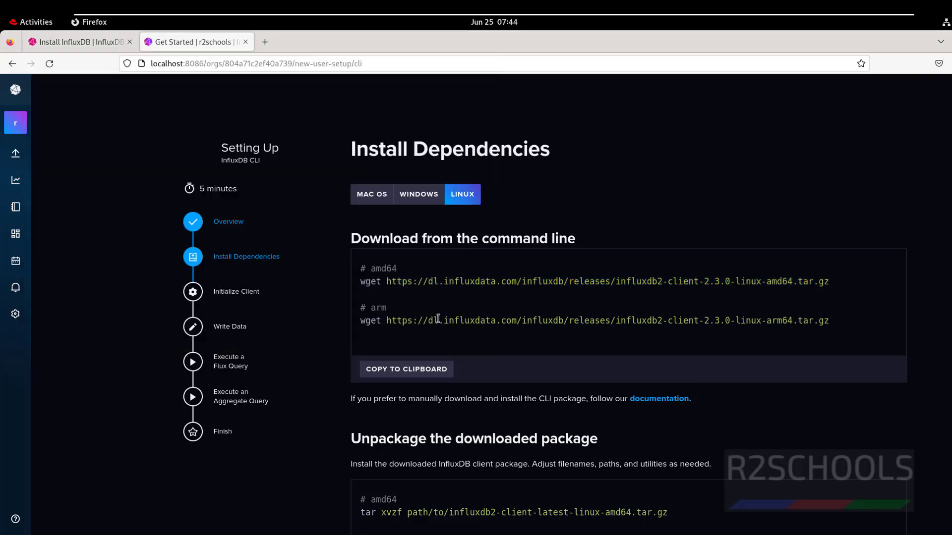
pyautogui.scroll(-3, 433, 322)
pyautogui.moveTo(358, 389); pyautogui.dragTo(406, 388)
pyautogui.hotkey('alt', 'Tab')
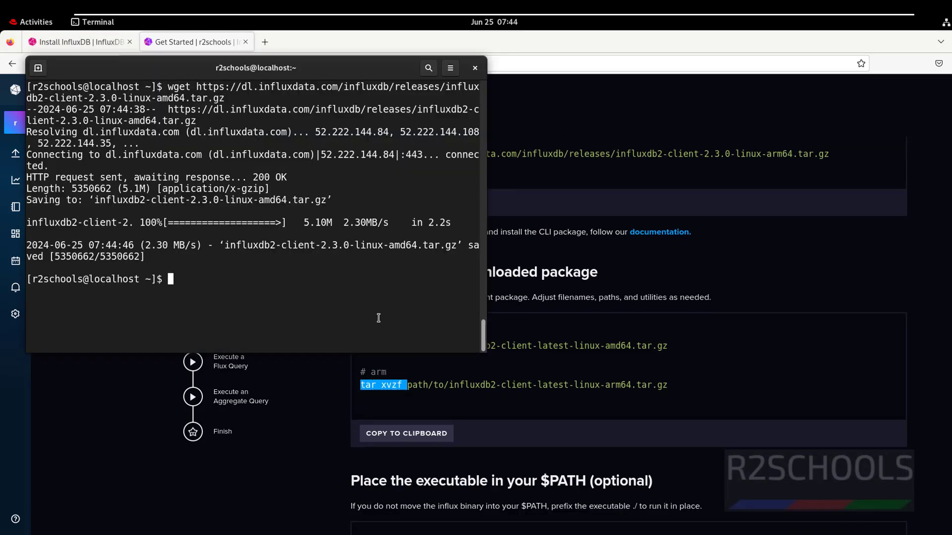
pyautogui.write('tar xvzf')
pyautogui.doubleClick(356, 246)
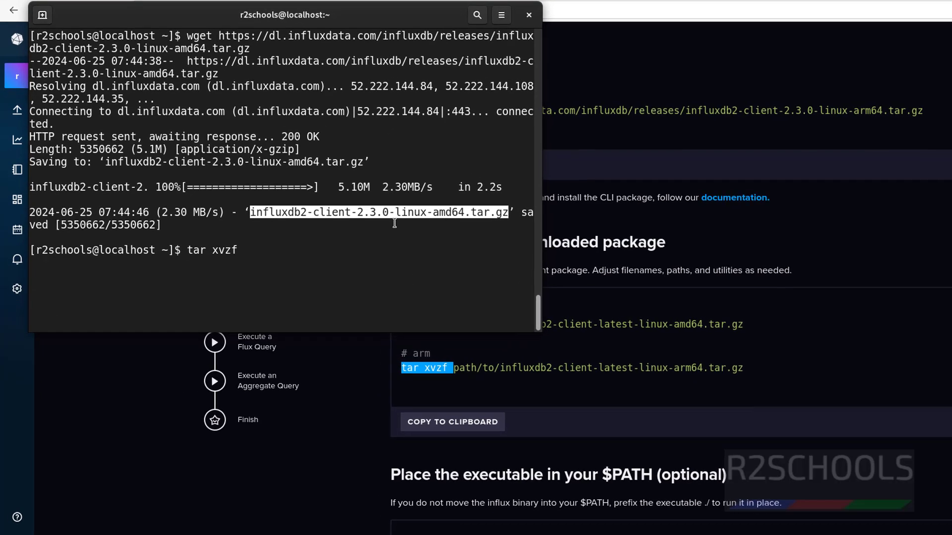
pyautogui.rightClick(356, 252)
pyautogui.click(405, 229)
pyautogui.rightClick(373, 252)
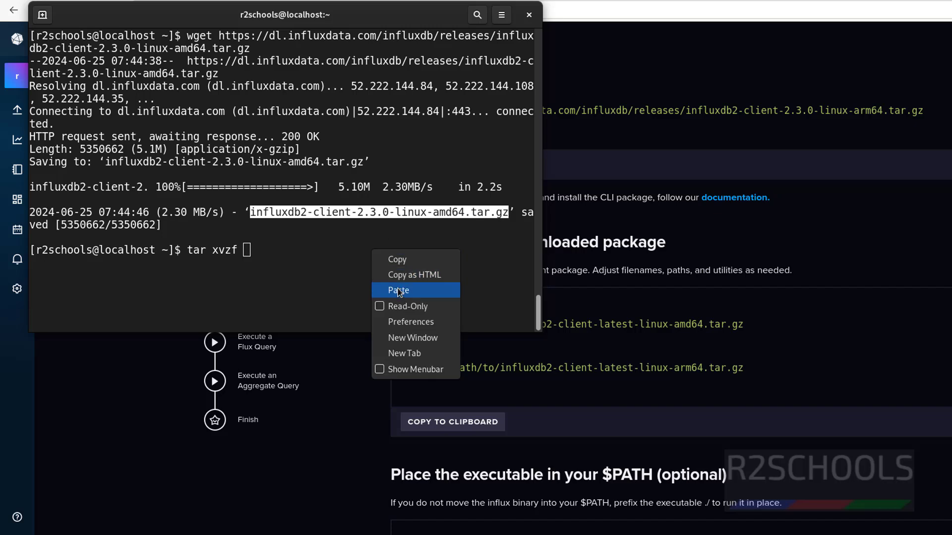
pyautogui.click(383, 291)
pyautogui.press('Return')
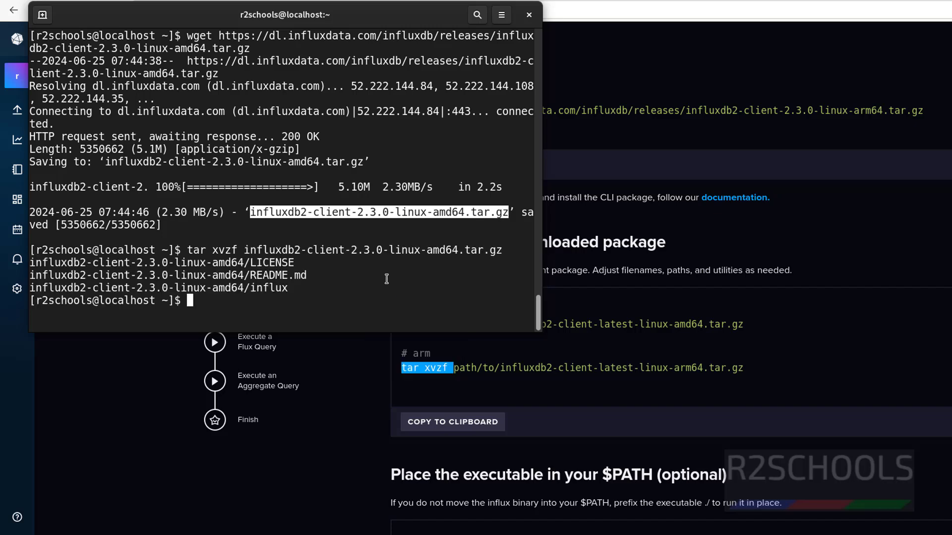
# Step: Run the guide's sudo cp to /usr/local/bin, which fails, then list the home directory
pyautogui.hotkey('alt', 'Tab')
pyautogui.click(875, 315)
pyautogui.scroll(-4, 872, 314)
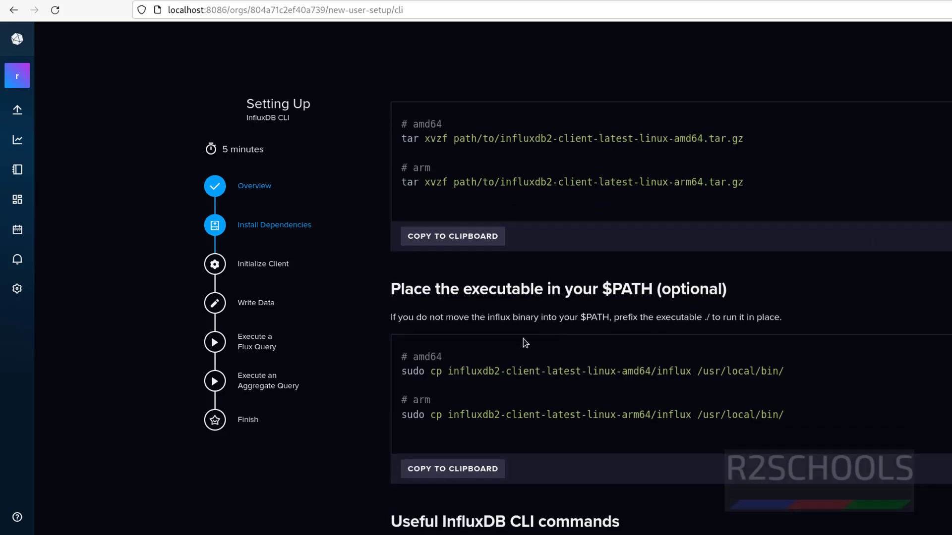
pyautogui.moveTo(402, 373); pyautogui.dragTo(793, 369)
pyautogui.rightClick(718, 370)
pyautogui.click(740, 380)
pyautogui.hotkey('alt', 'Tab')
pyautogui.rightClick(365, 210)
pyautogui.click(395, 251)
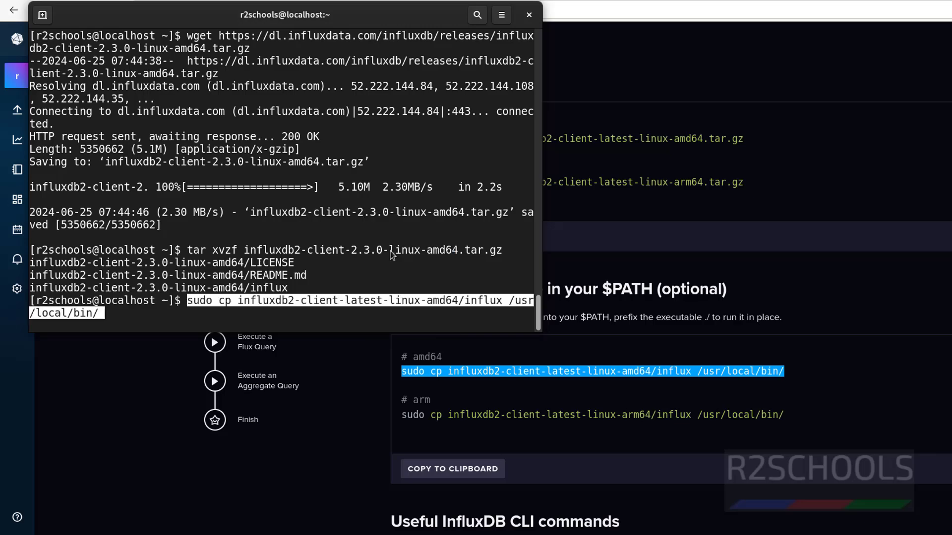
pyautogui.press('Return')
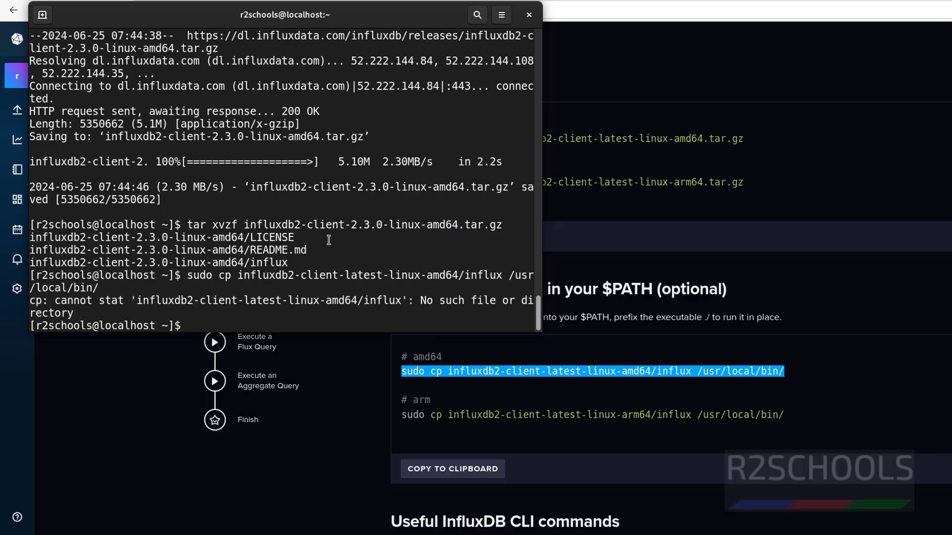
pyautogui.write('ls')
pyautogui.press('Return')
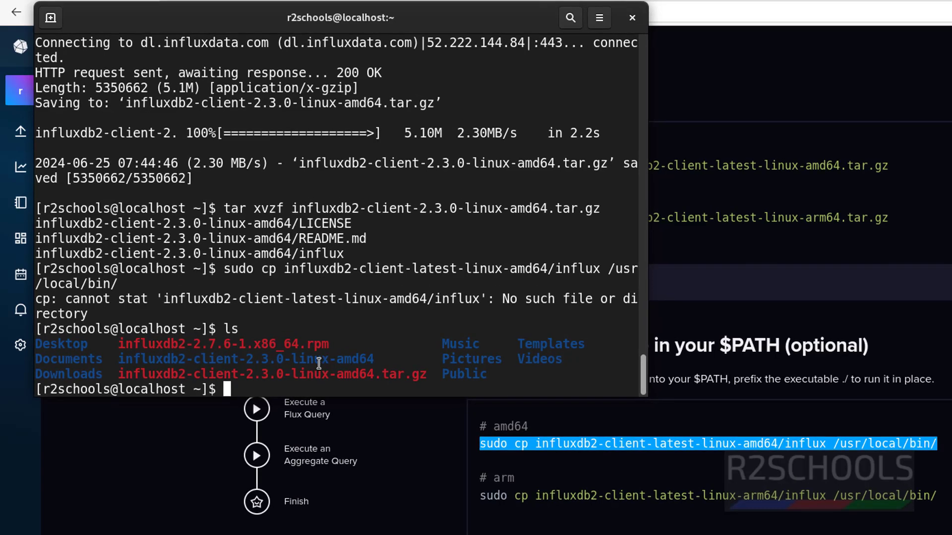
# Step: Copy influxdb2-client-2.3.0-linux-amd64/influx into /usr/local/bin/ with sudo cp
pyautogui.doubleClick(317, 360)
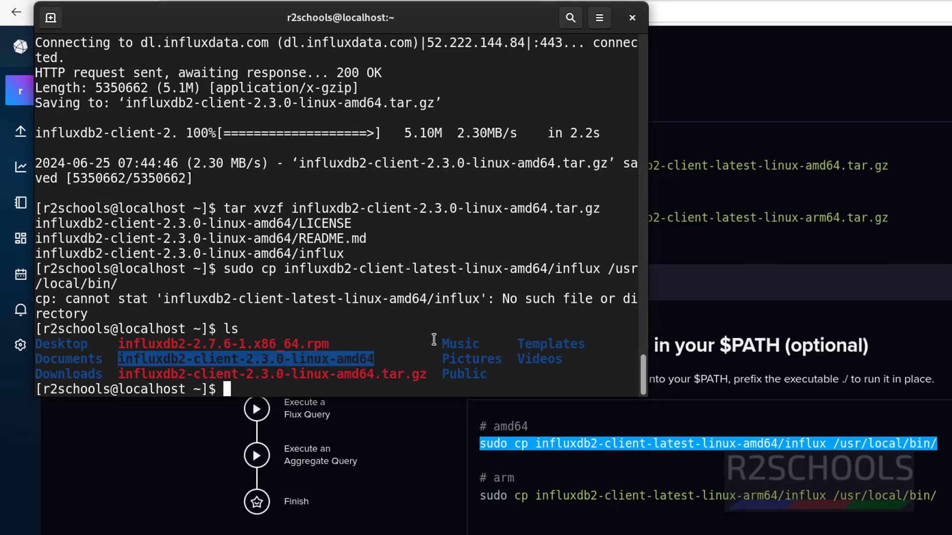
pyautogui.write('sudo cp')
pyautogui.rightClick(354, 357)
pyautogui.click(375, 370)
pyautogui.rightClick(386, 342)
pyautogui.click(416, 391)
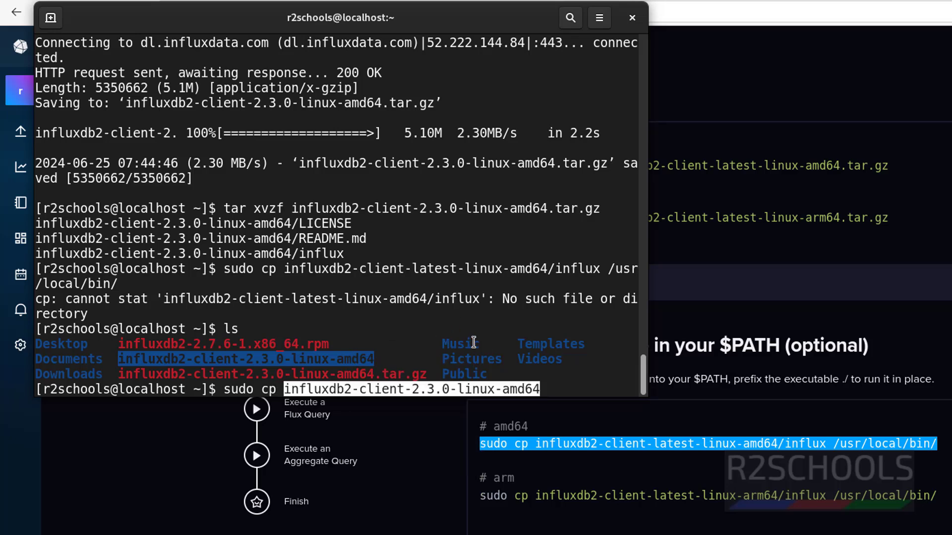
pyautogui.write('/influx')
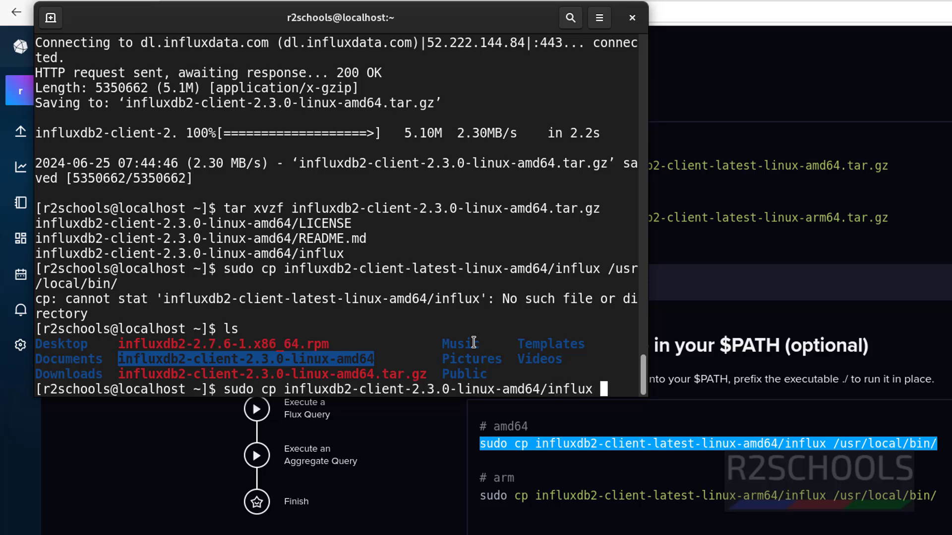
pyautogui.moveTo(607, 268); pyautogui.dragTo(118, 284)
pyautogui.rightClick(94, 279)
pyautogui.click(119, 296)
pyautogui.rightClick(375, 273)
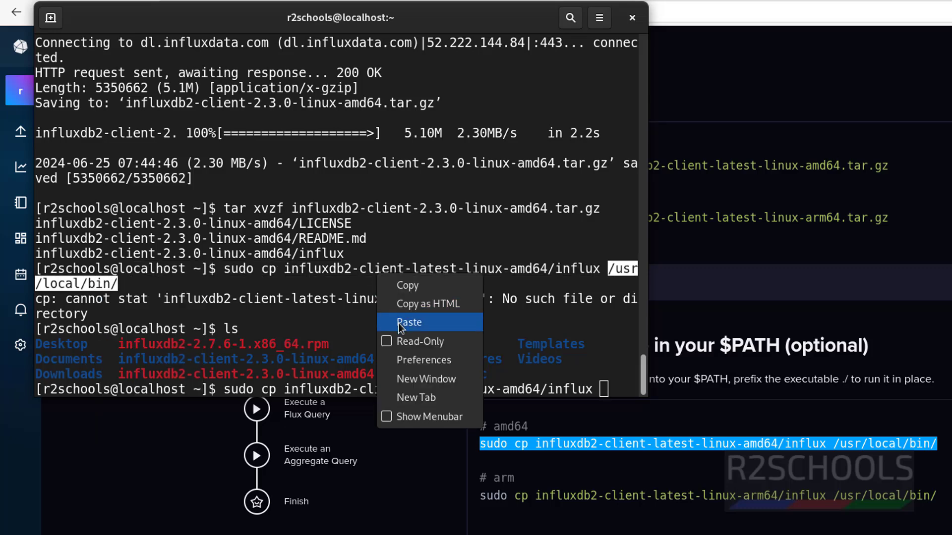
pyautogui.click(398, 323)
pyautogui.press('Return')
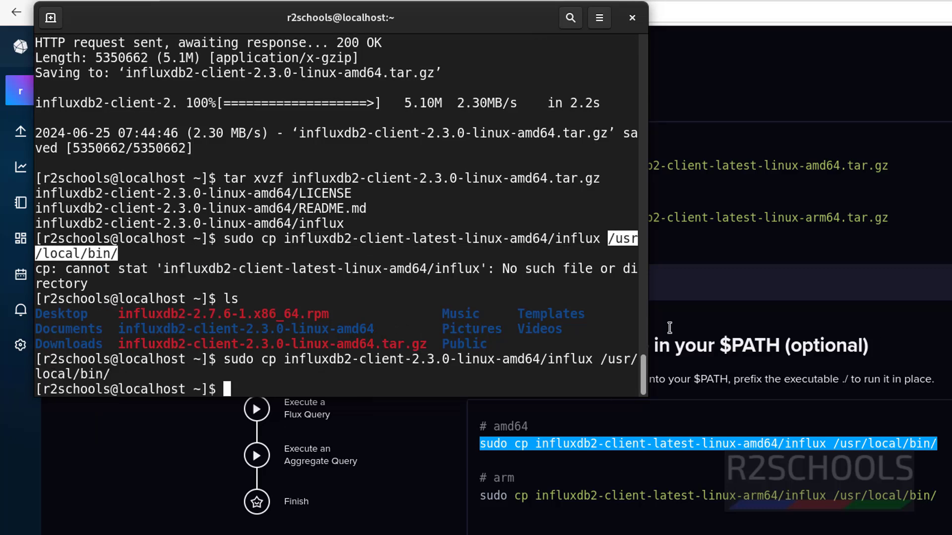
# Step: Return to the browser and scroll down the CLI setup guide
pyautogui.hotkey('alt', 'Tab')
pyautogui.scroll(-5, 397, 329)
pyautogui.scroll(-1, 632, 276)
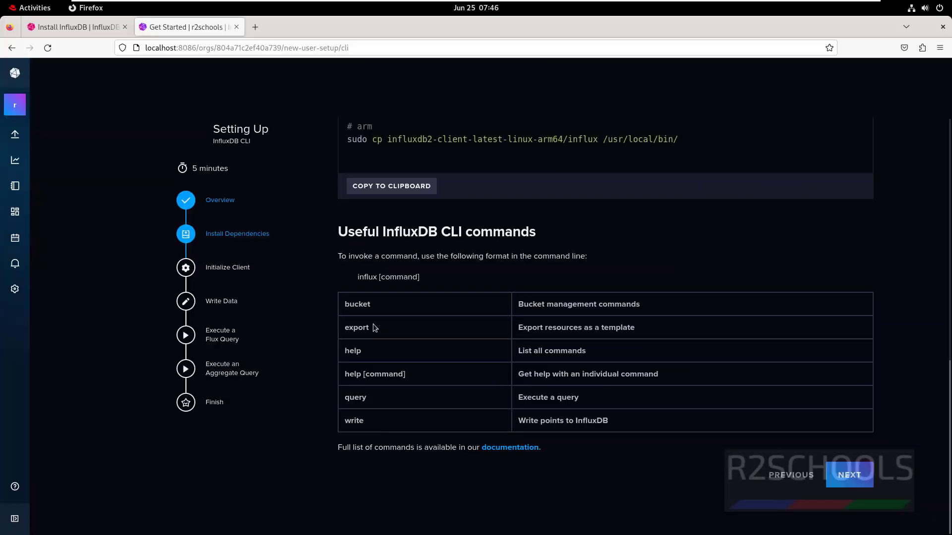
# Step: Advance through Initialize Client, Write Data, Flux Query and Aggregate Query to the Congrats! page
pyautogui.click(842, 482)
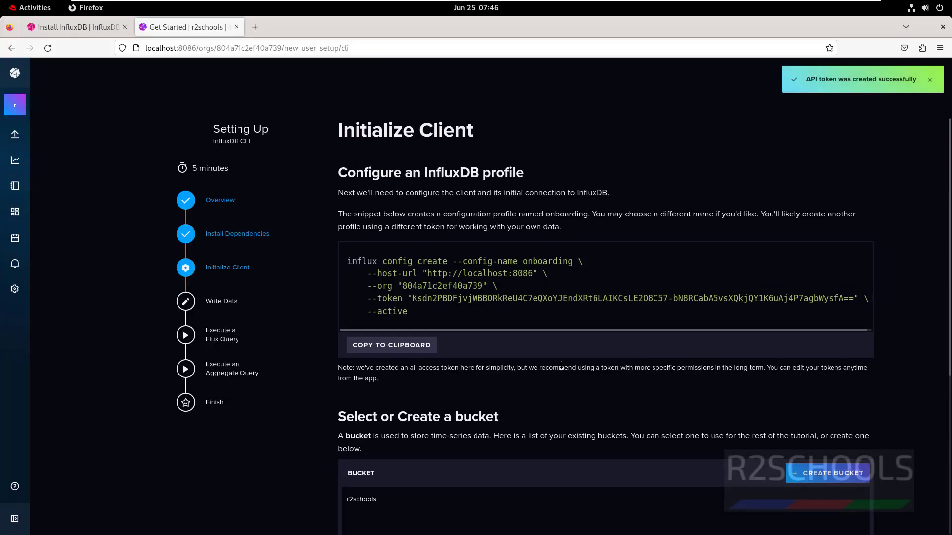
pyautogui.scroll(-4, 894, 253)
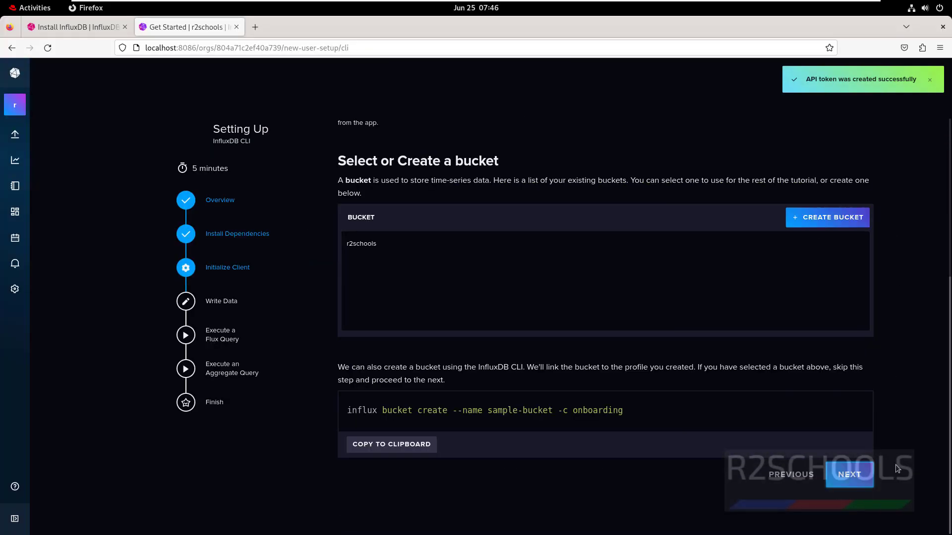
pyautogui.click(848, 485)
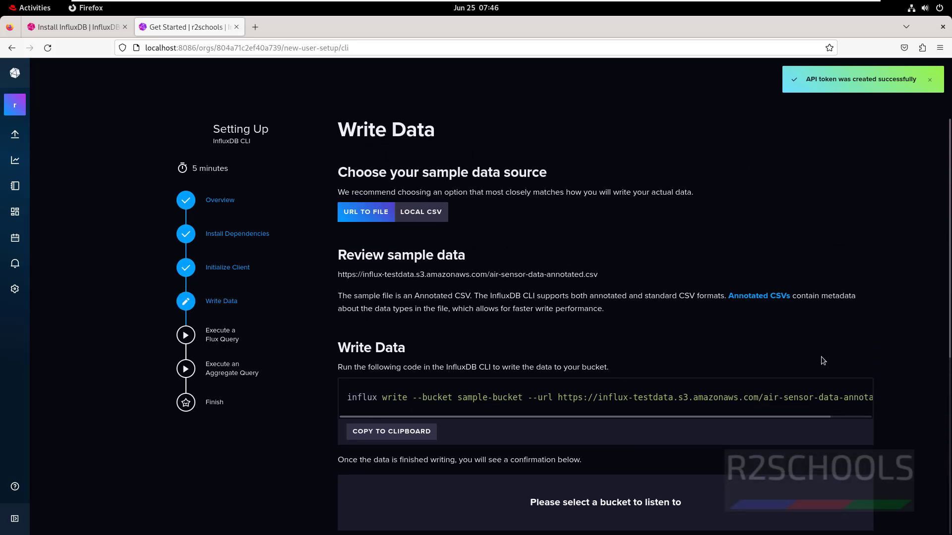
pyautogui.scroll(-4, 833, 391)
pyautogui.click(849, 476)
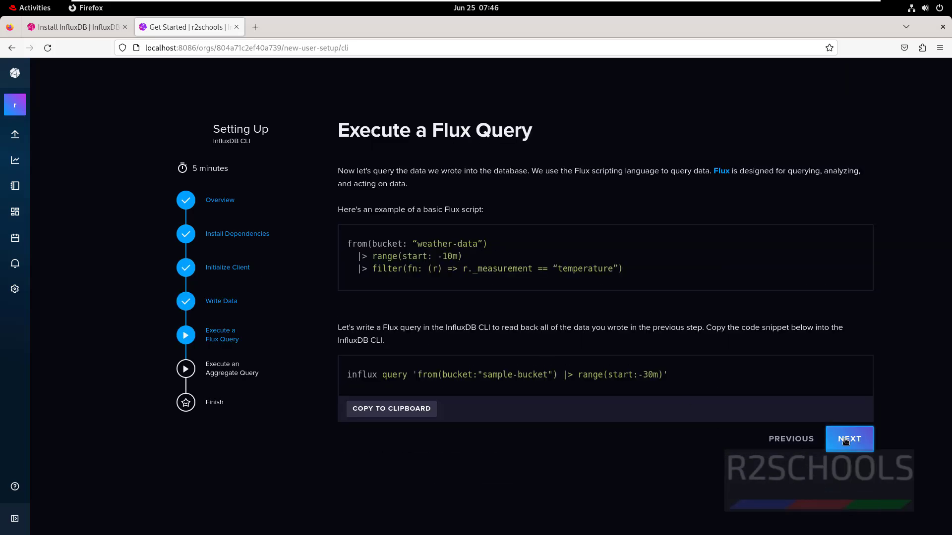
pyautogui.click(843, 442)
pyautogui.click(847, 440)
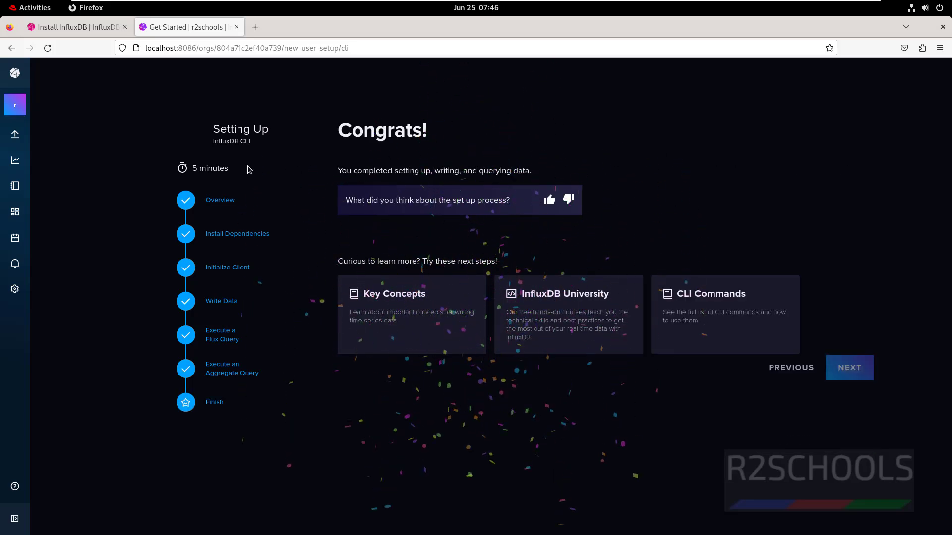
# Step: Clear the terminal and run influx version, confirming Influx CLI 2.3.0, then return to the browser
pyautogui.hotkey('alt', 'Tab')
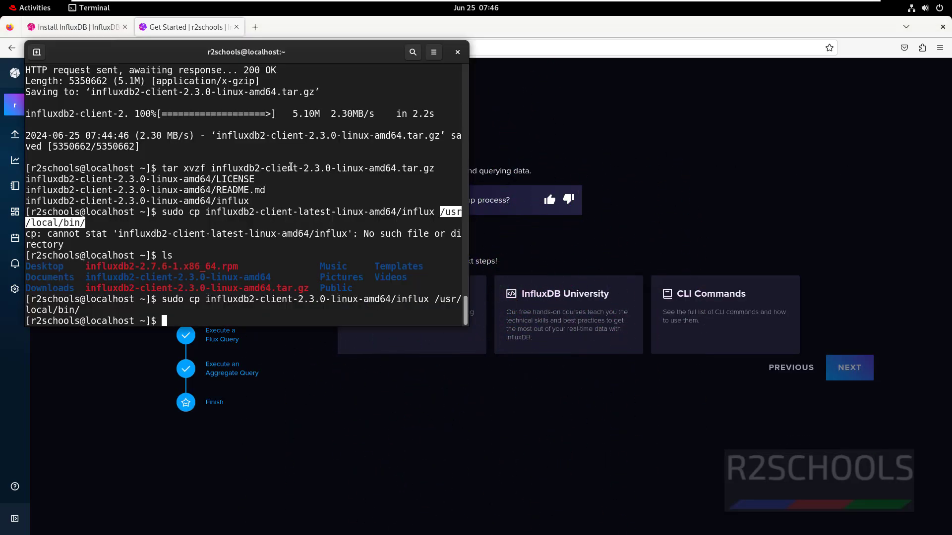
pyautogui.hotkey('ctrl', 'l')
pyautogui.write('inf')
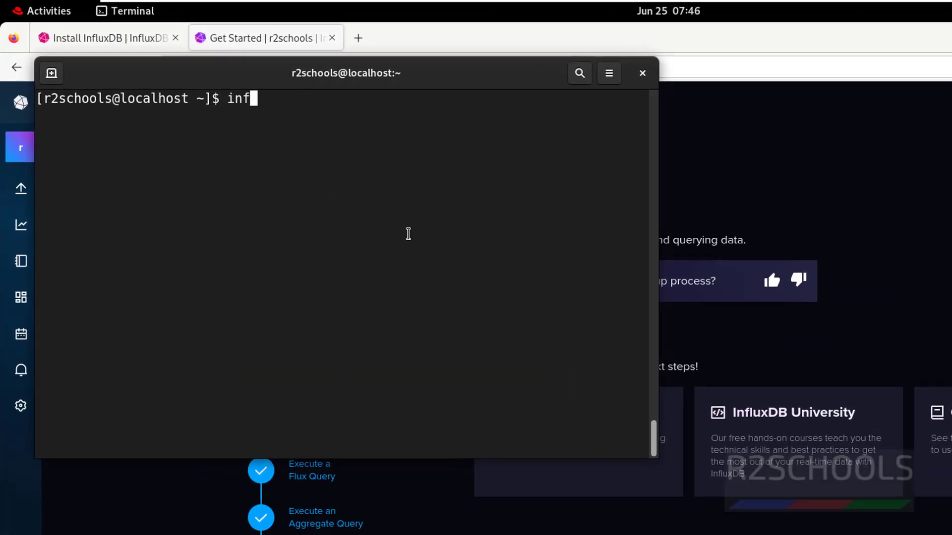
pyautogui.write('lux version')
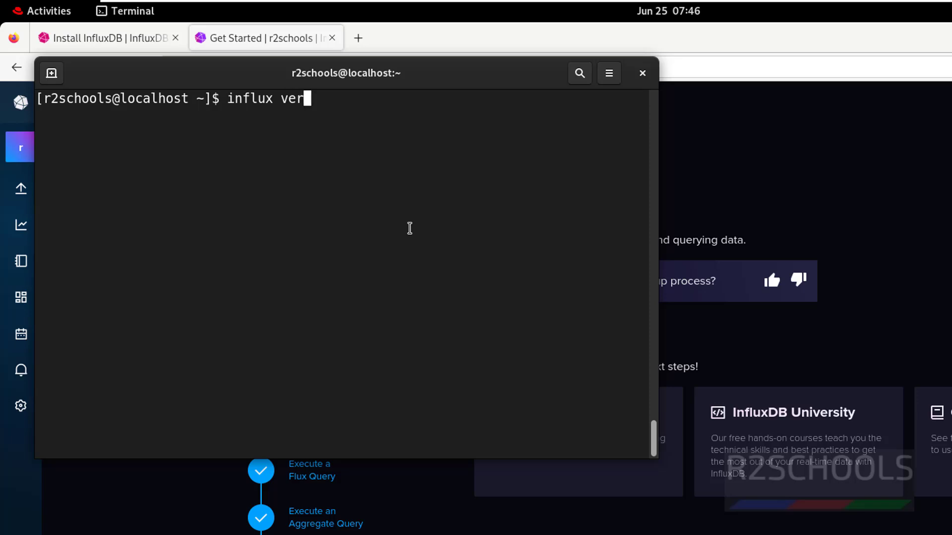
pyautogui.press('Return')
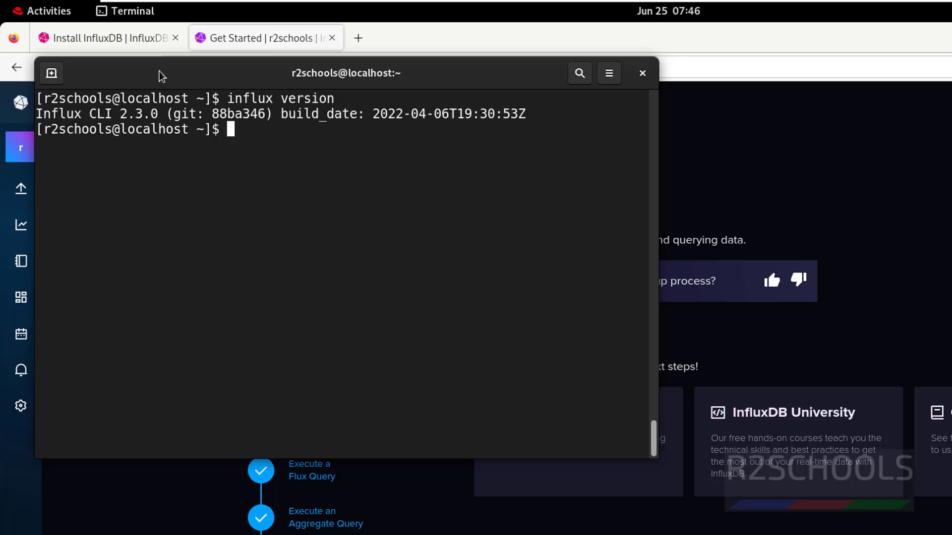
pyautogui.moveTo(51, 114); pyautogui.dragTo(162, 119)
pyautogui.click(243, 197)
pyautogui.hotkey('alt', 'Tab')
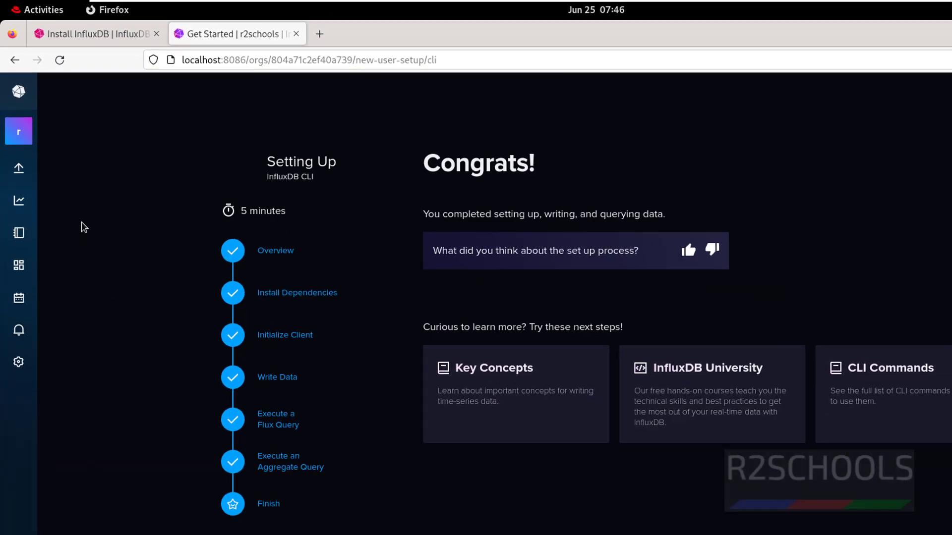
# Step: View the Dashboards list and its Create Dashboard options, then go to Load Data Sources
pyautogui.moveTo(36, 423)
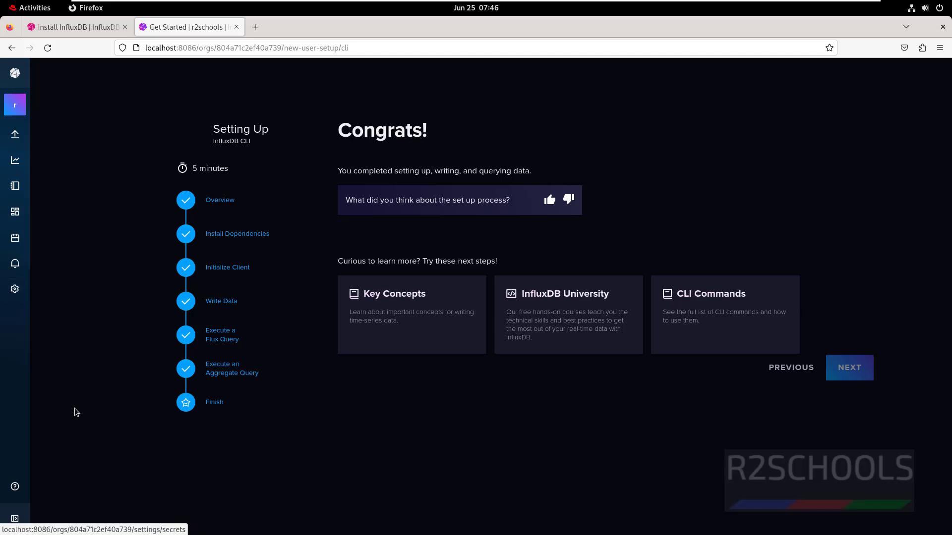
pyautogui.moveTo(13, 148)
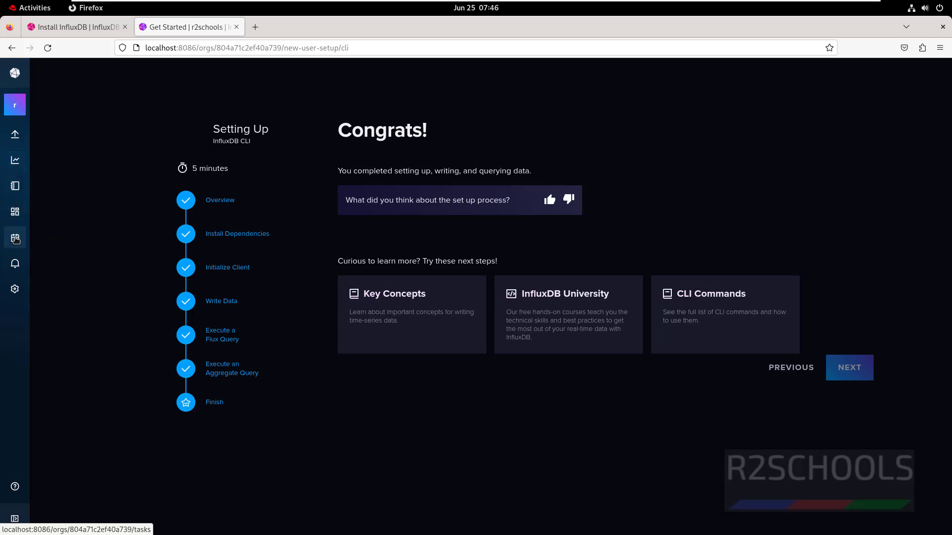
pyautogui.click(15, 215)
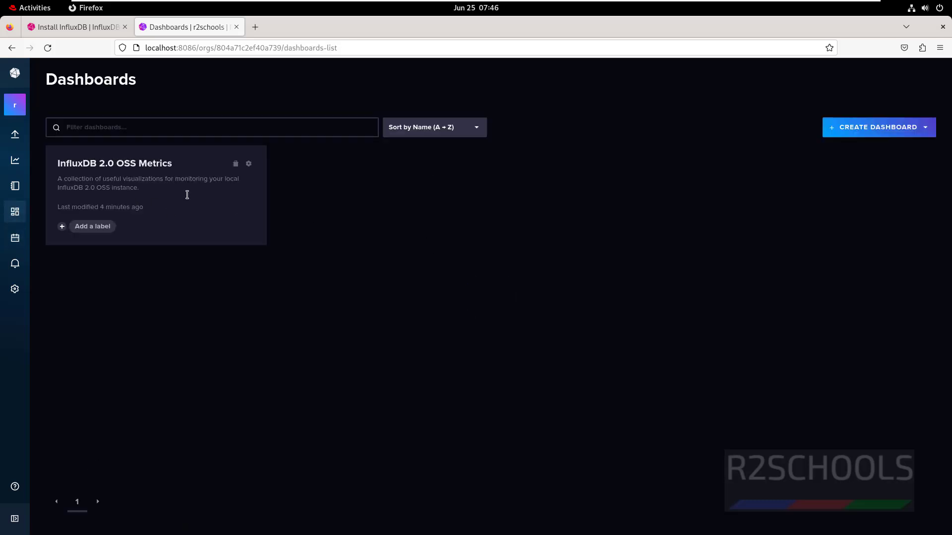
pyautogui.click(902, 130)
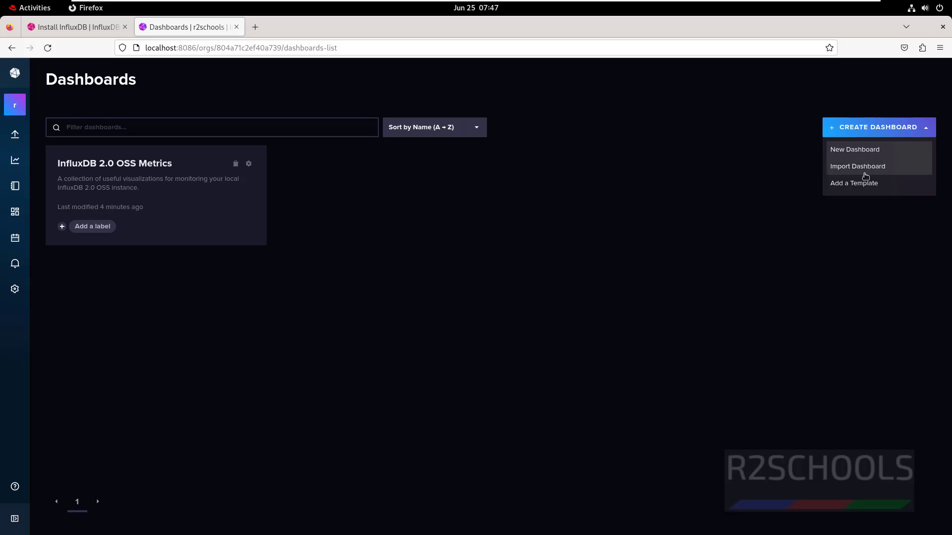
pyautogui.click(279, 334)
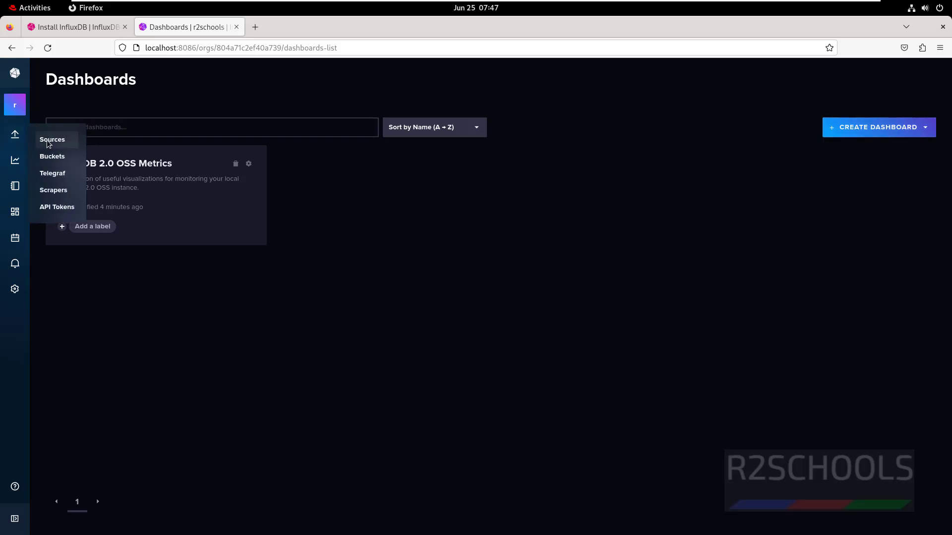
pyautogui.click(55, 149)
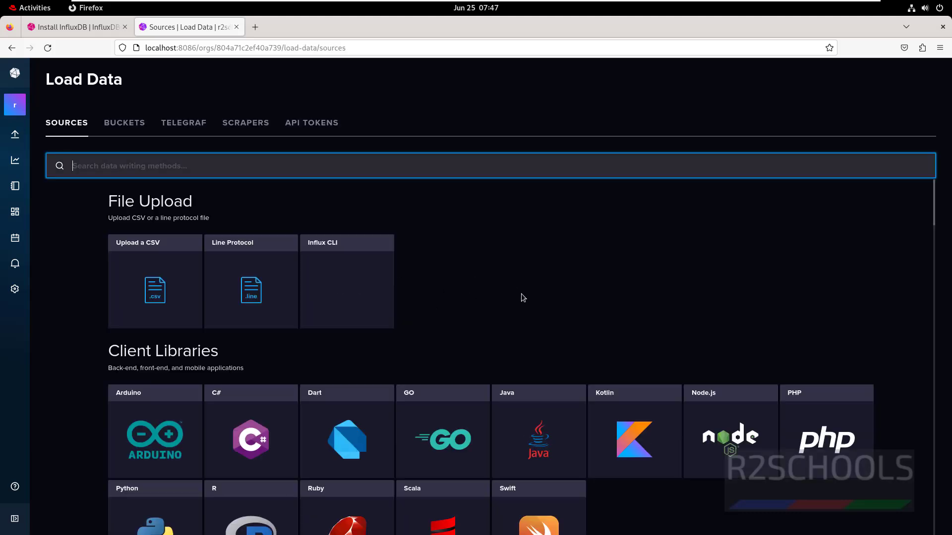
# Step: Scroll through the data sources, then switch to the Buckets list
pyautogui.scroll(-5, 521, 294)
pyautogui.scroll(-15, 521, 294)
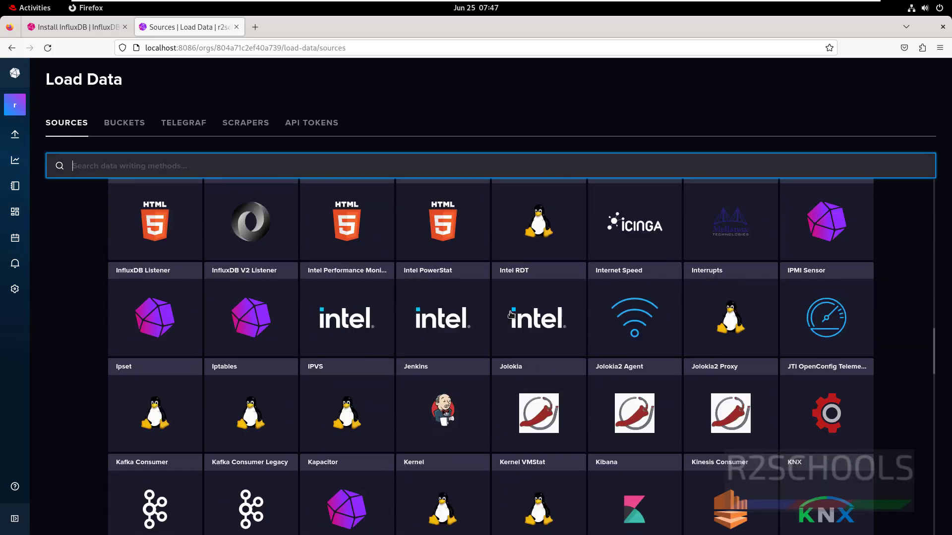
pyautogui.scroll(10, 511, 314)
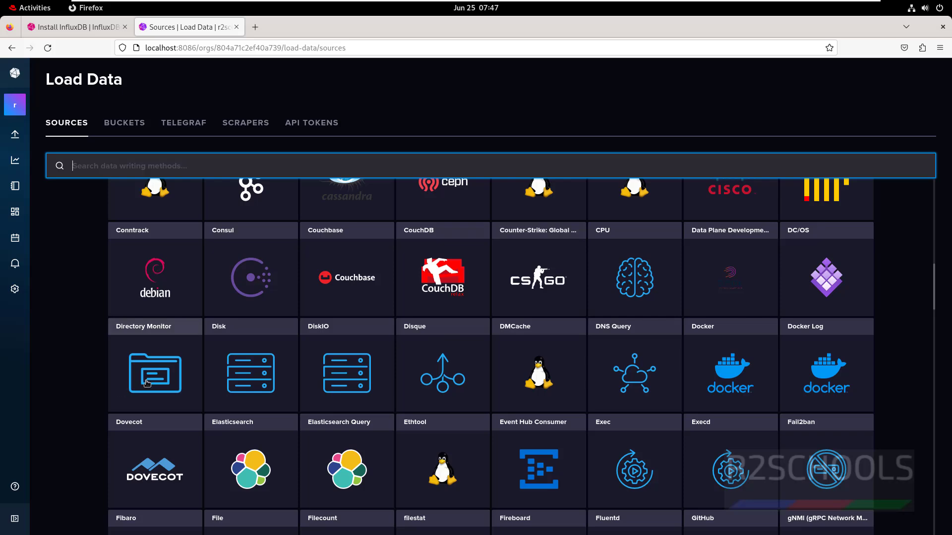
pyautogui.scroll(10, 106, 314)
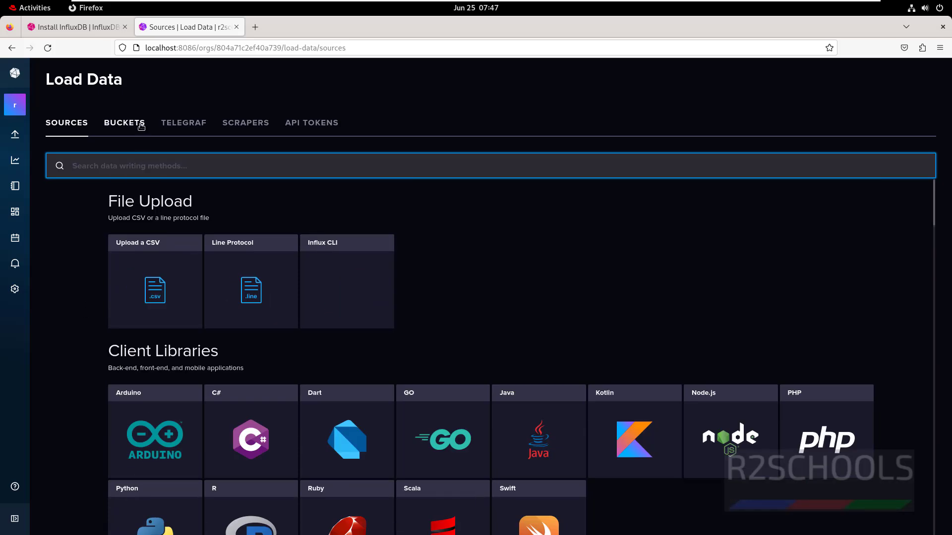
pyautogui.click(141, 127)
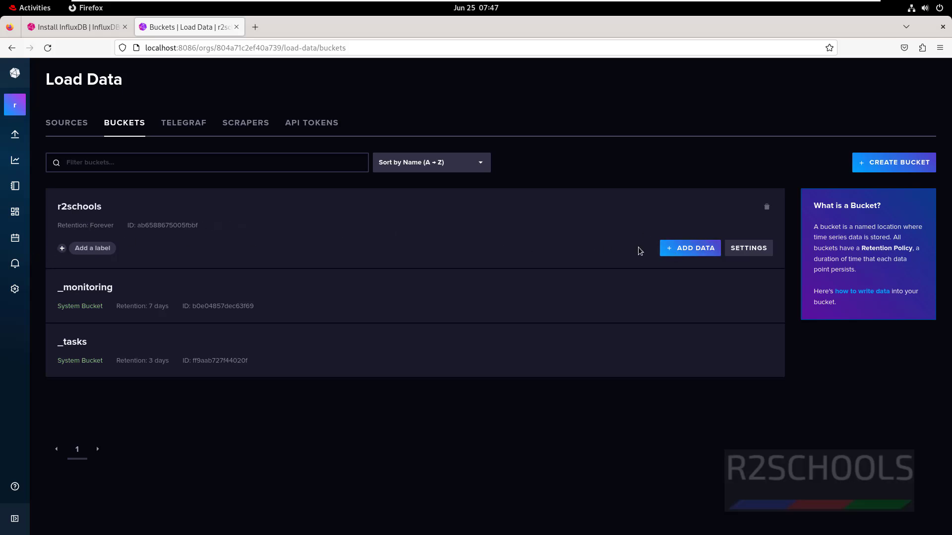
# Step: Open CSV Upload for the r2schools bucket, cancel the file picker, and return to Get Started
pyautogui.click(698, 248)
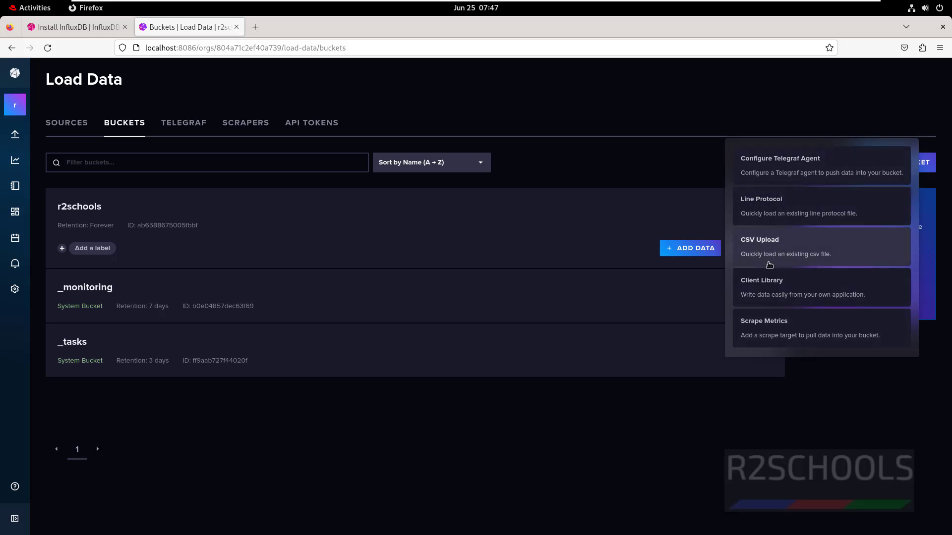
pyautogui.click(769, 248)
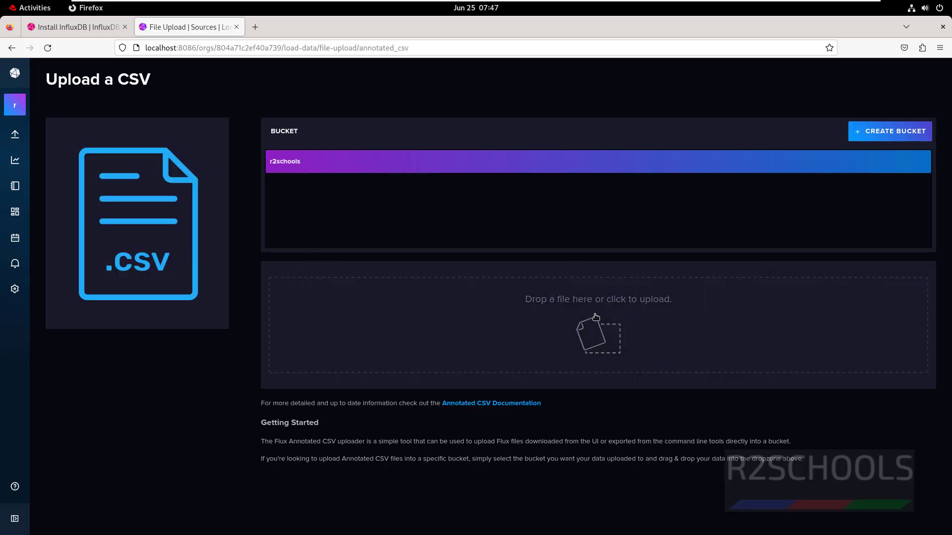
pyautogui.click(596, 317)
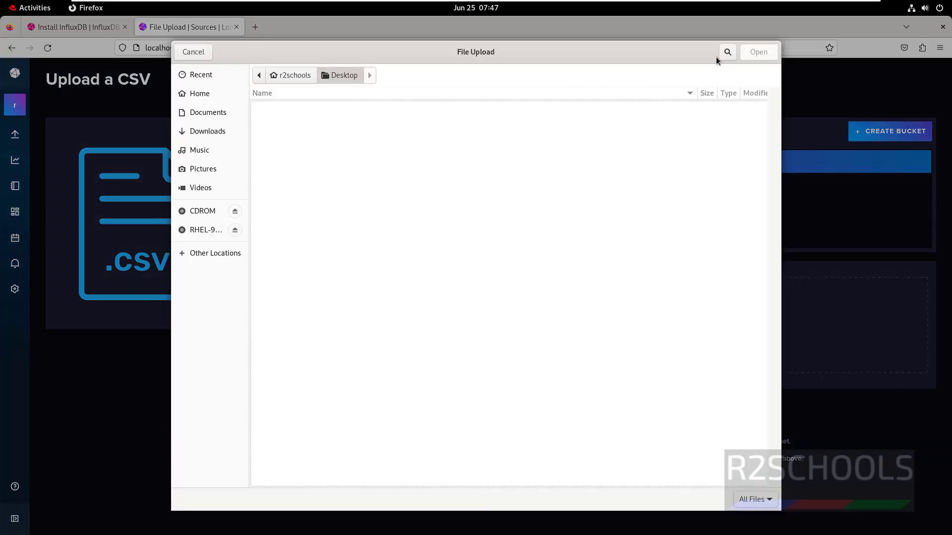
pyautogui.click(190, 53)
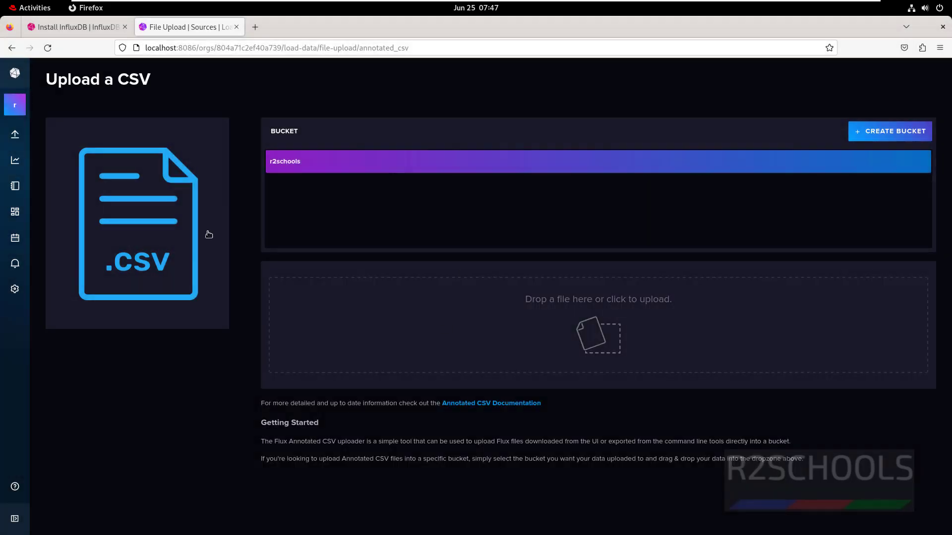
pyautogui.click(22, 104)
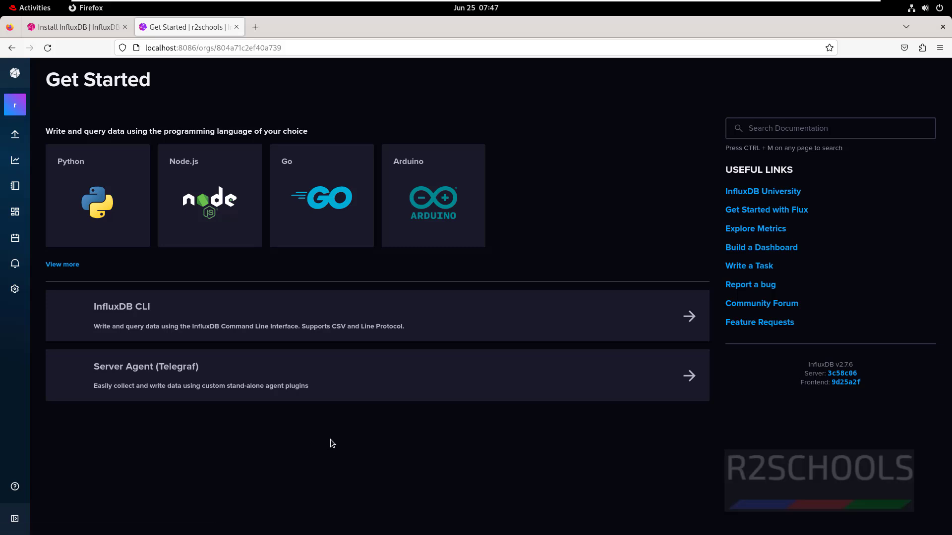